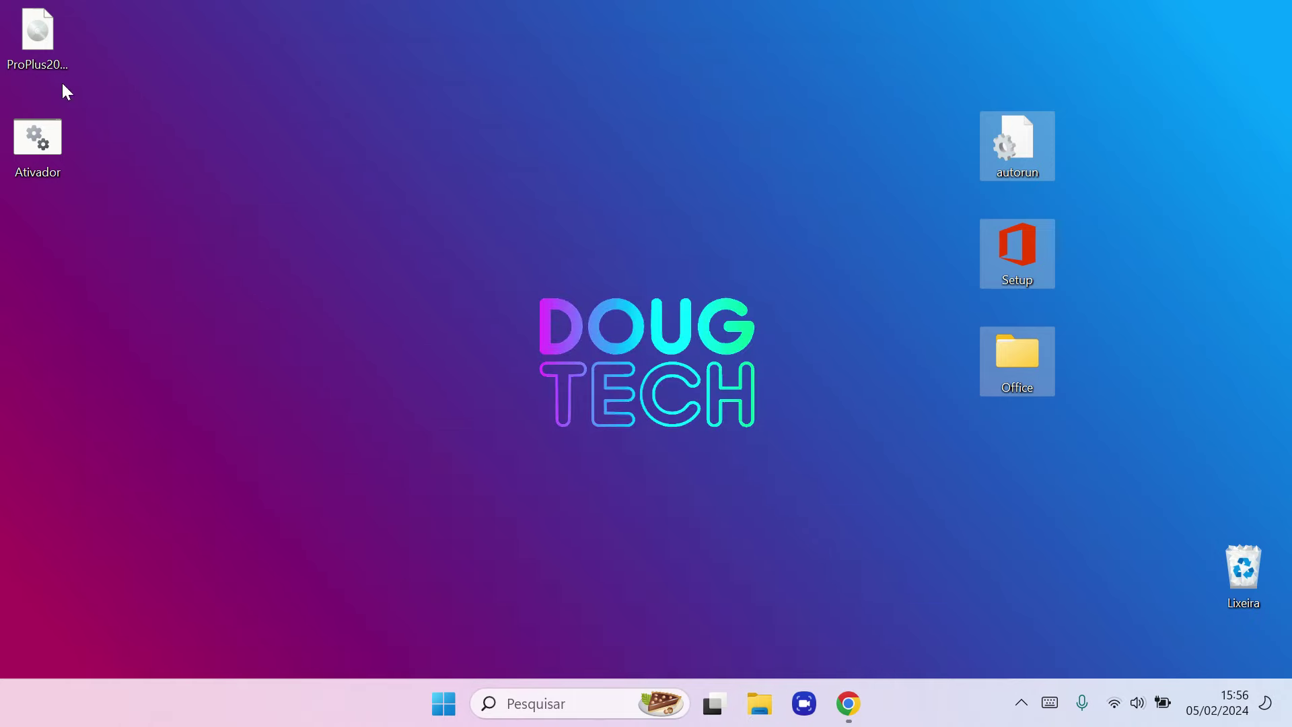
Open the ProPlus2019Retail disc image to view its files, and close its window
double_click(19, 63)
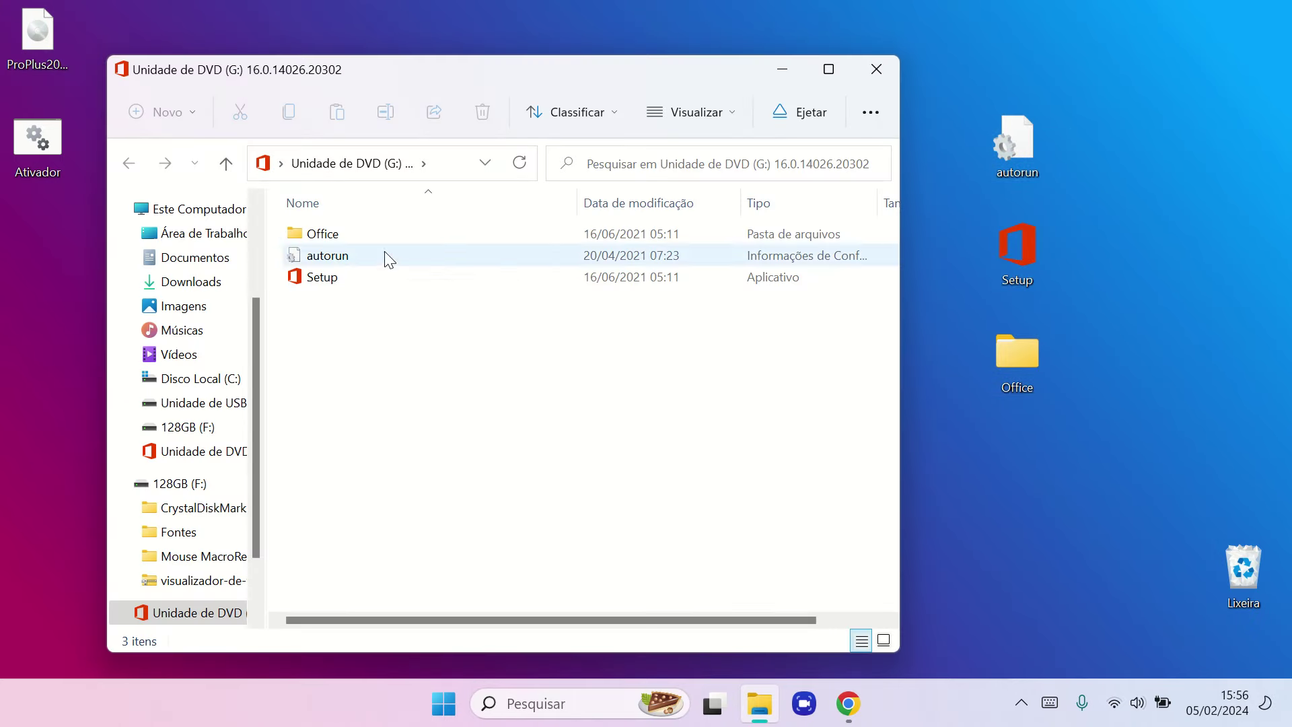
left_click(872, 69)
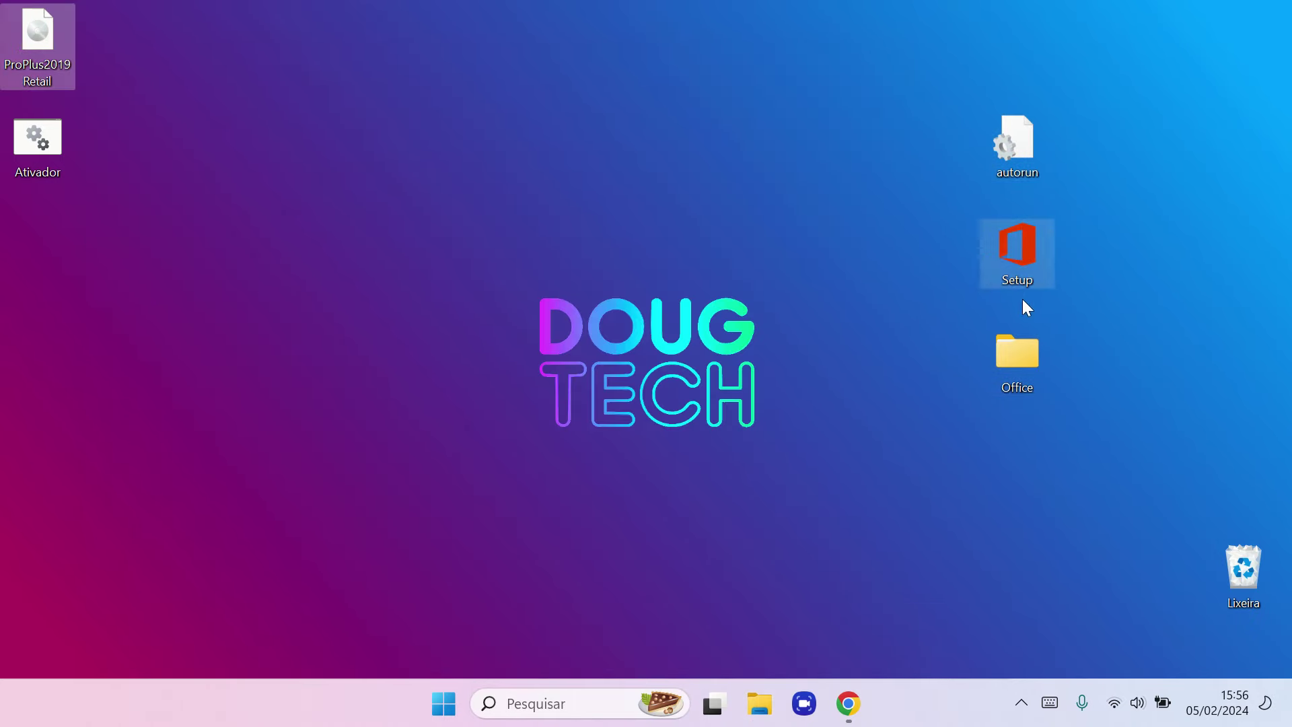
left_click(856, 237)
left_click_drag(1021, 412, 978, 140)
left_click(976, 149)
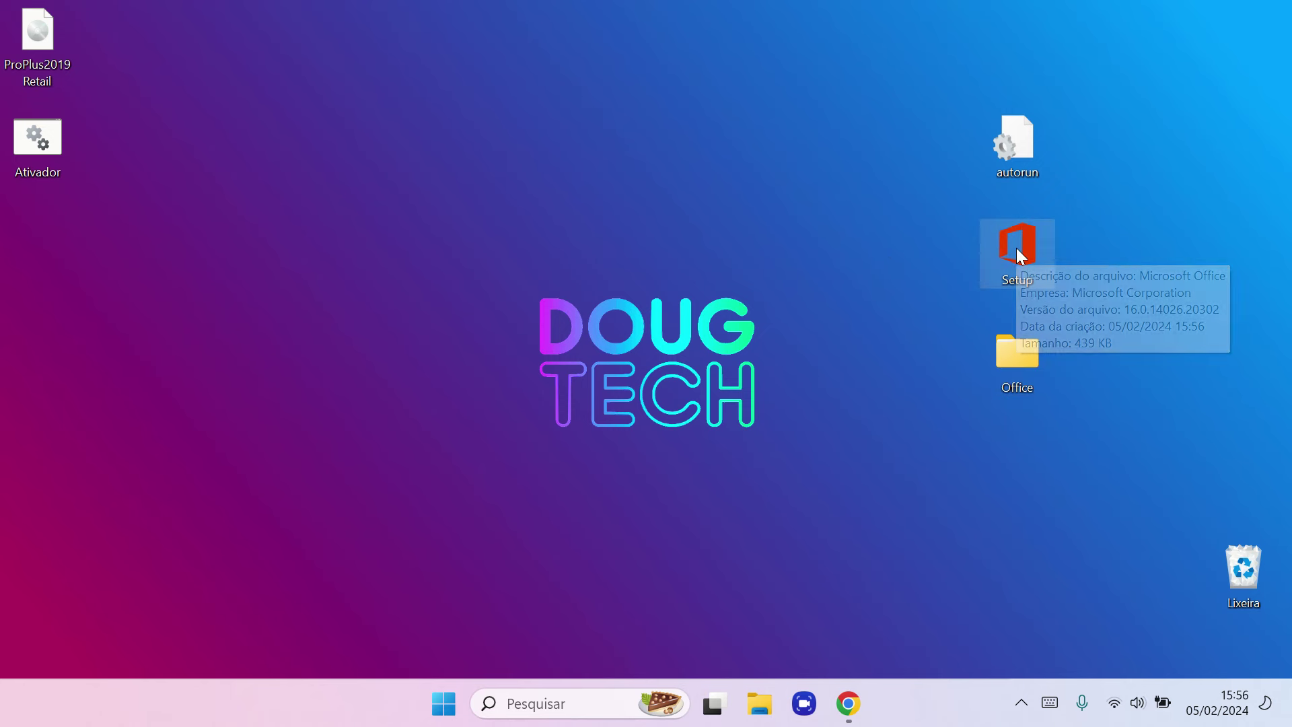
left_click(805, 333)
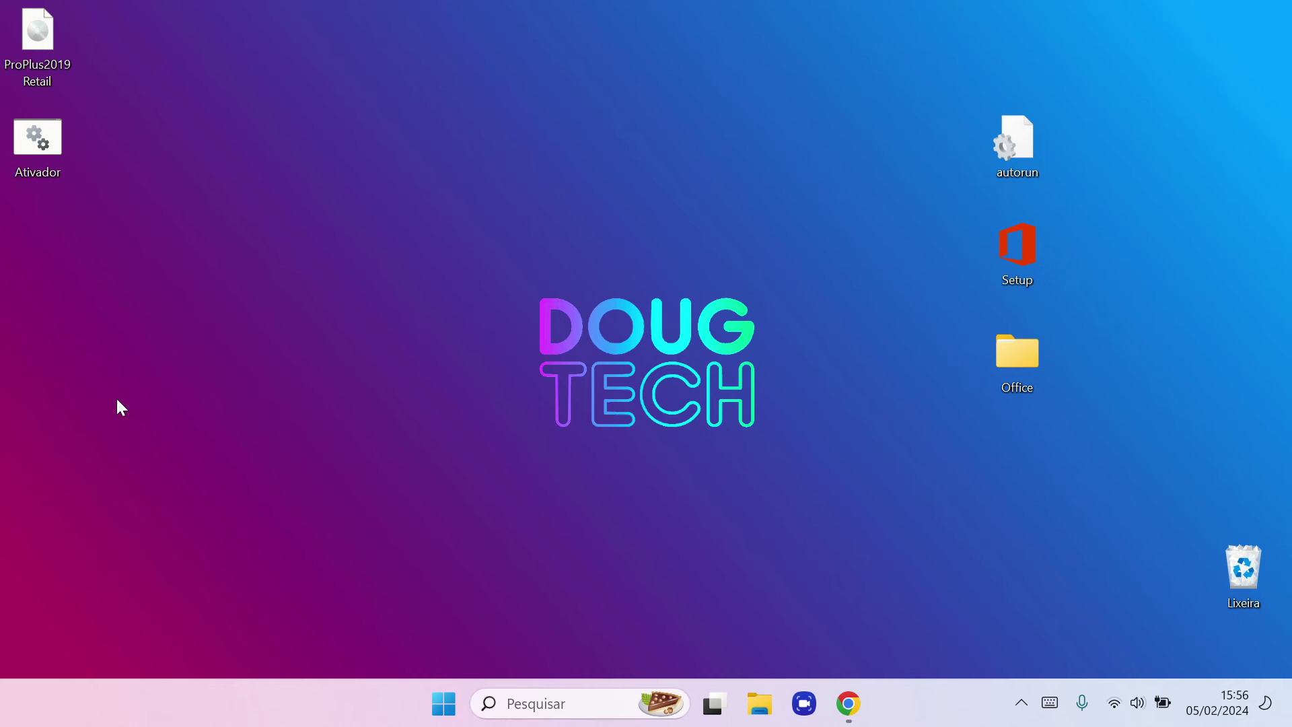
Search Windows for "serviços" and open the Serviços application
left_click(537, 712)
type("ser")
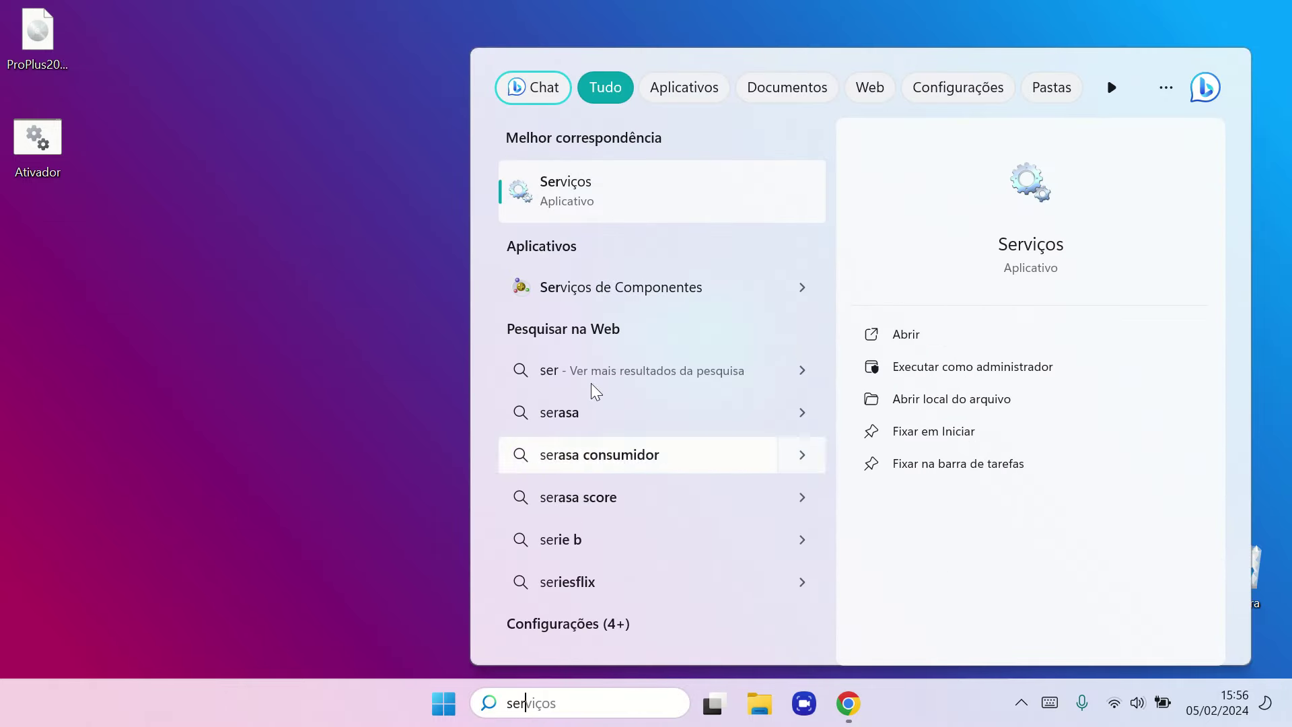
type("viços")
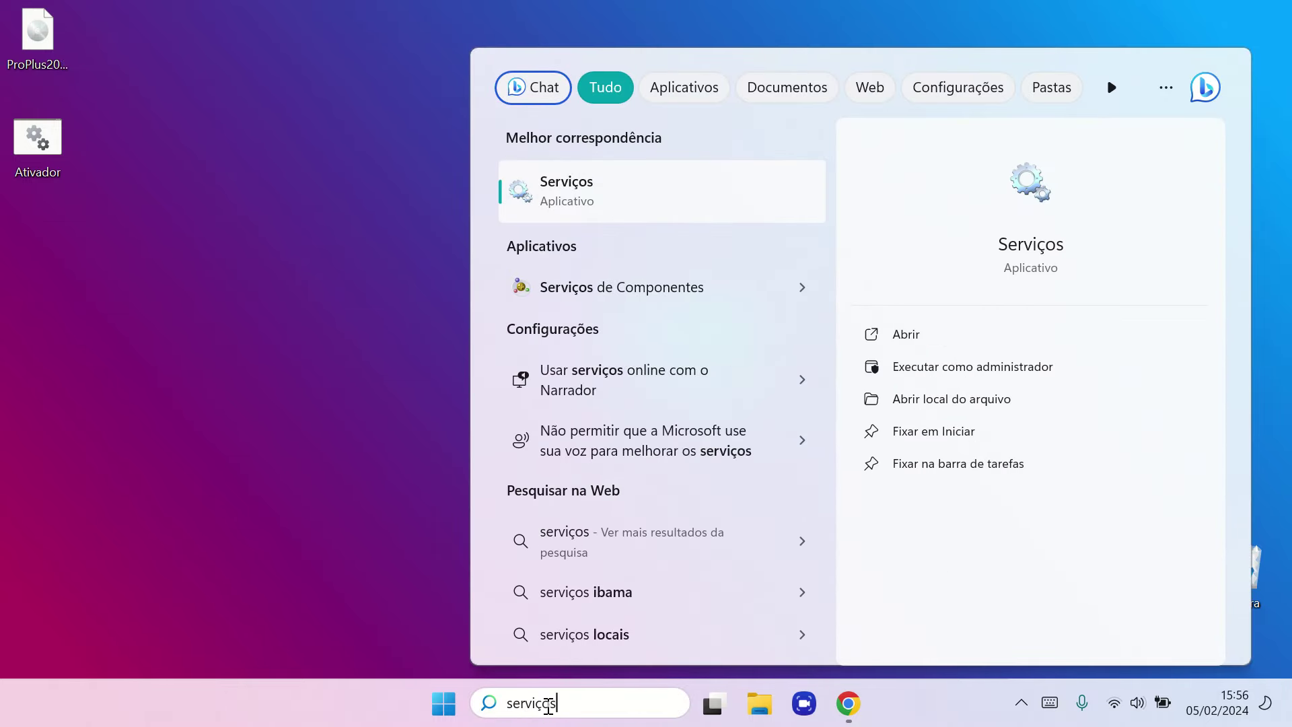
double_click(531, 703)
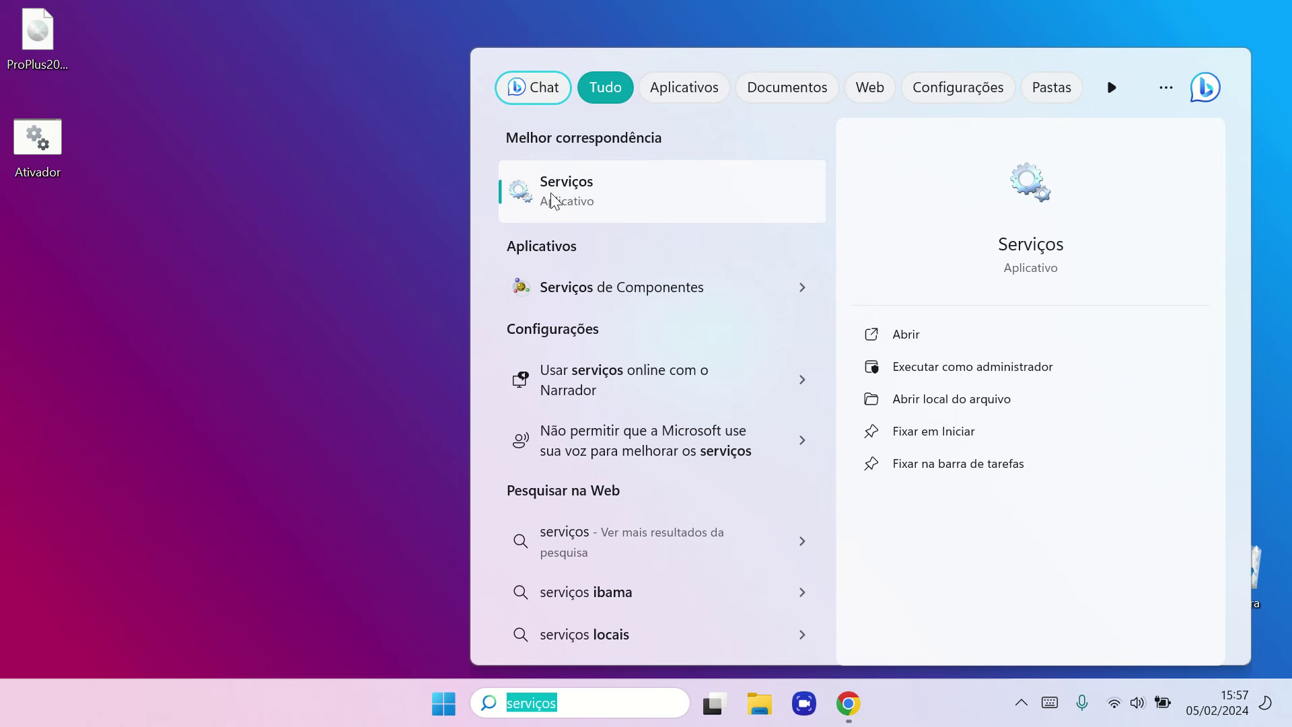
left_click(568, 192)
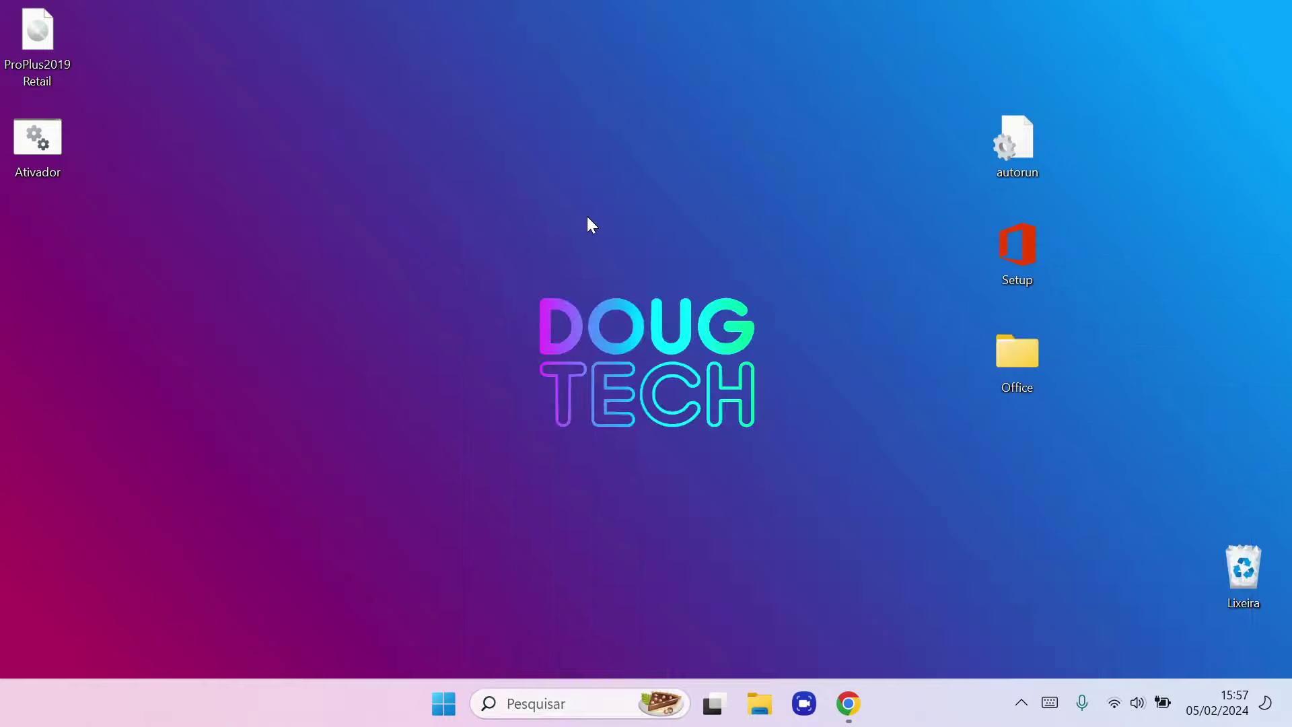
Set the Windows Update service's startup type to Desativado, apply it and put the Serviços window away
scroll(550, 437, "down", 20)
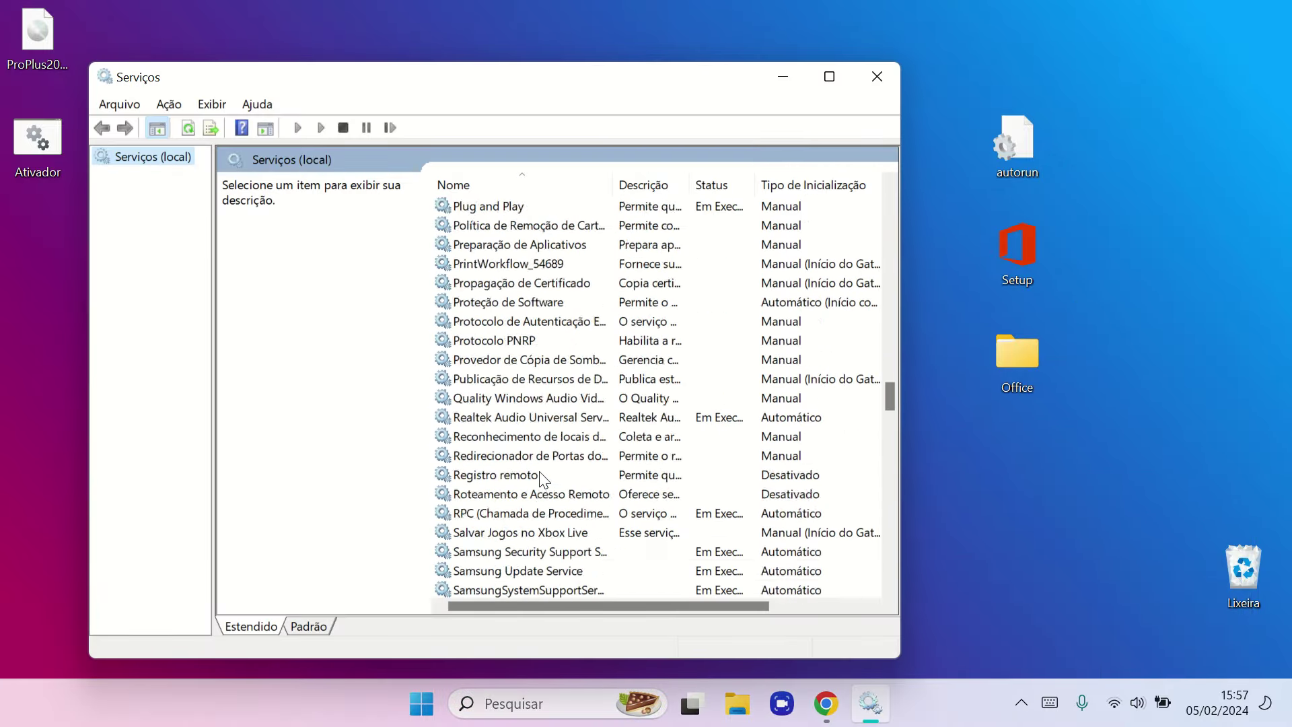
scroll(552, 474, "down", 7)
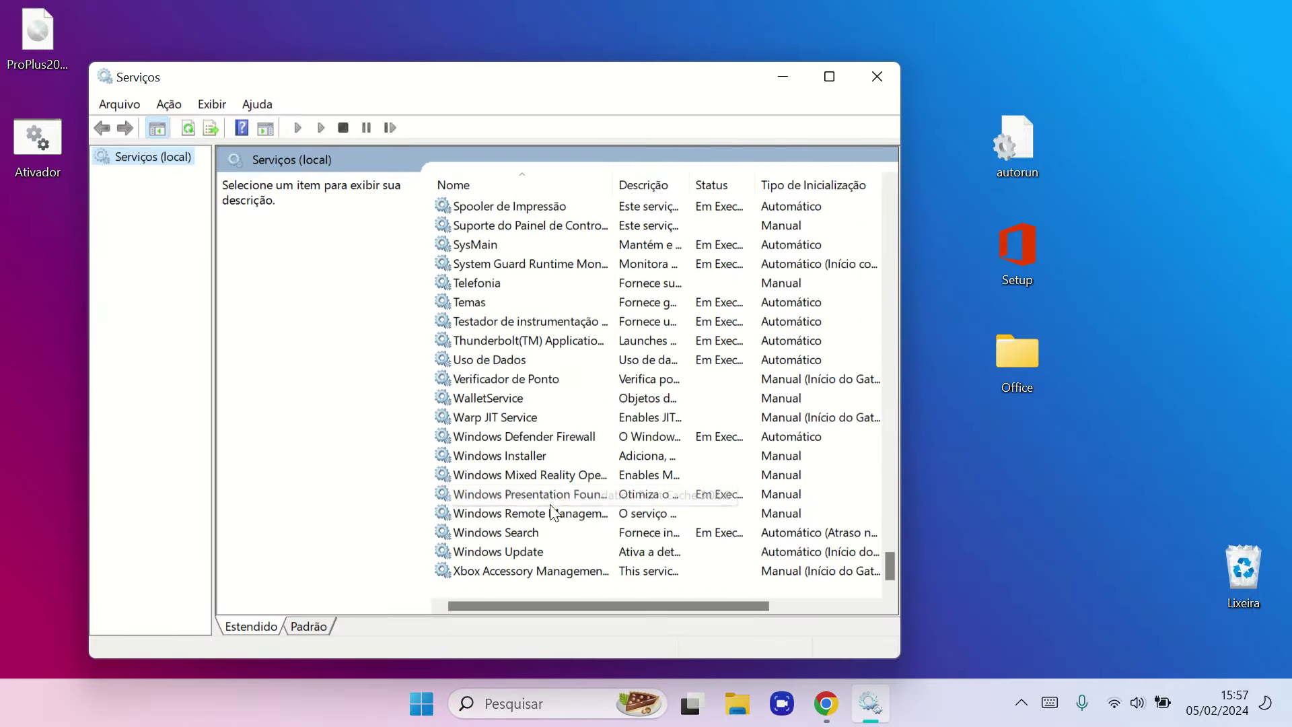
left_click(521, 551)
right_click(512, 551)
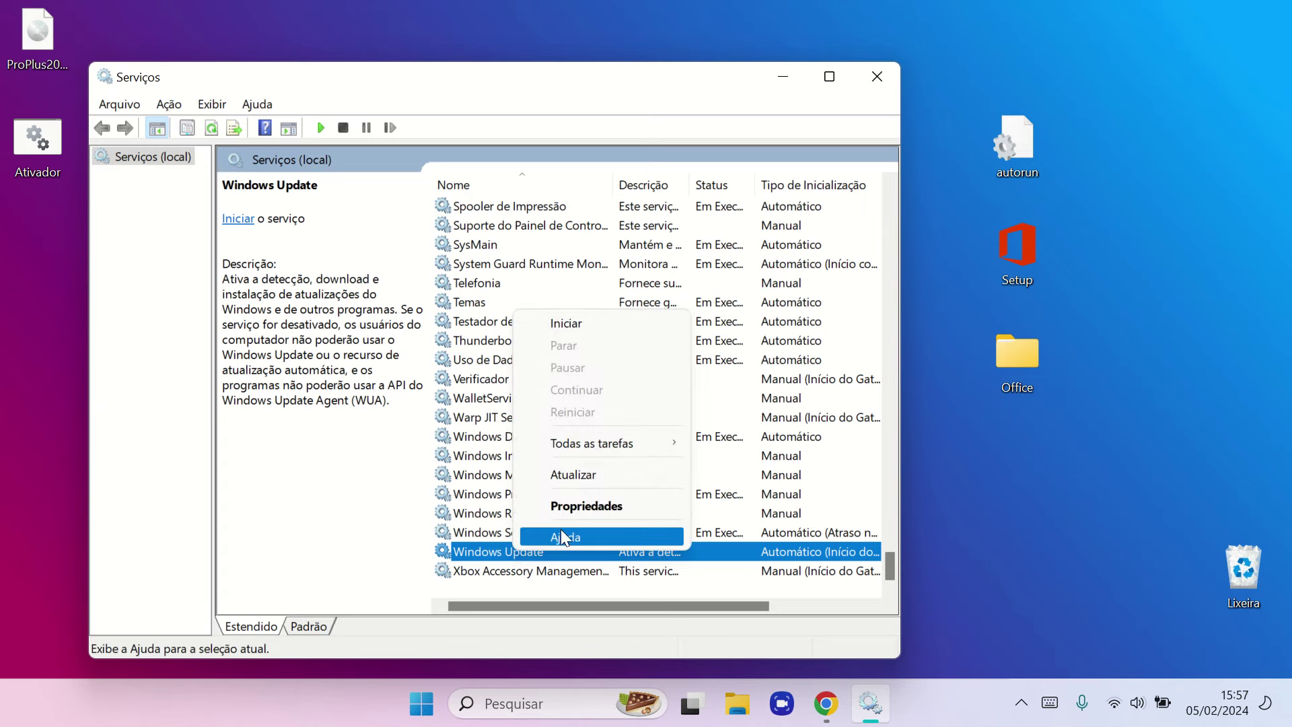
right_click(505, 550)
left_click(555, 506)
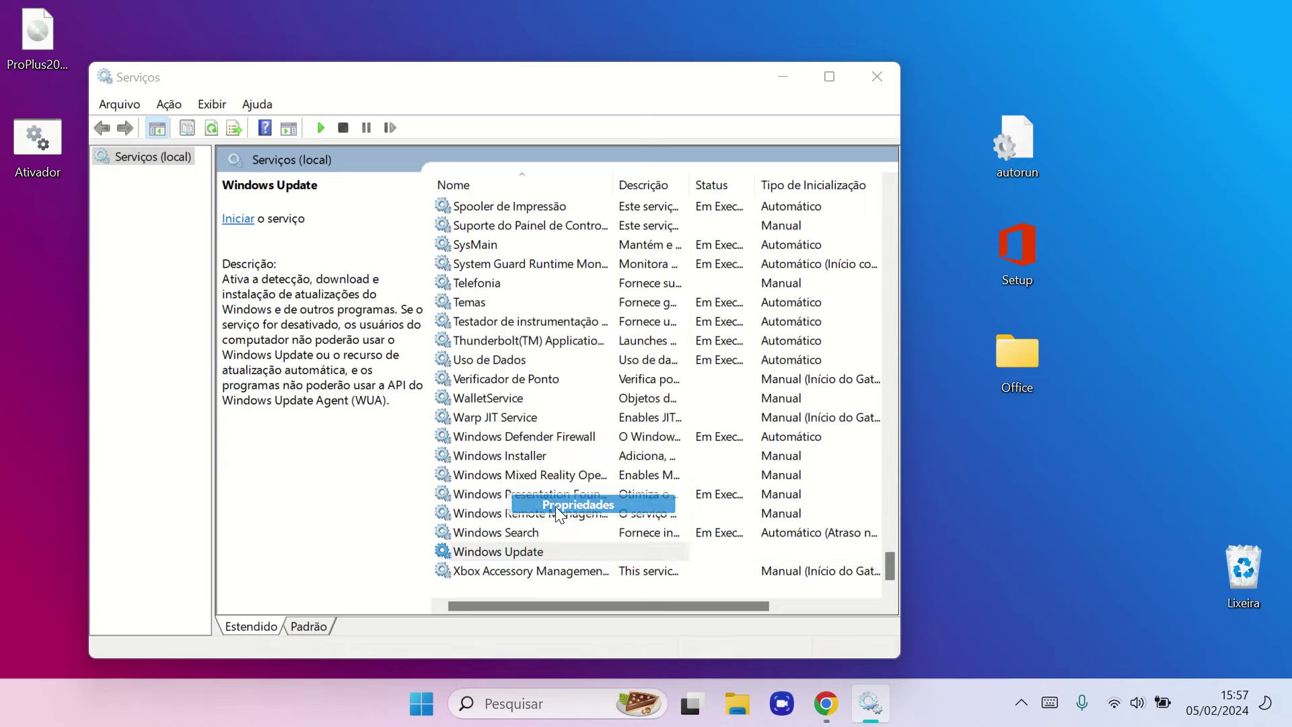
left_click(513, 356)
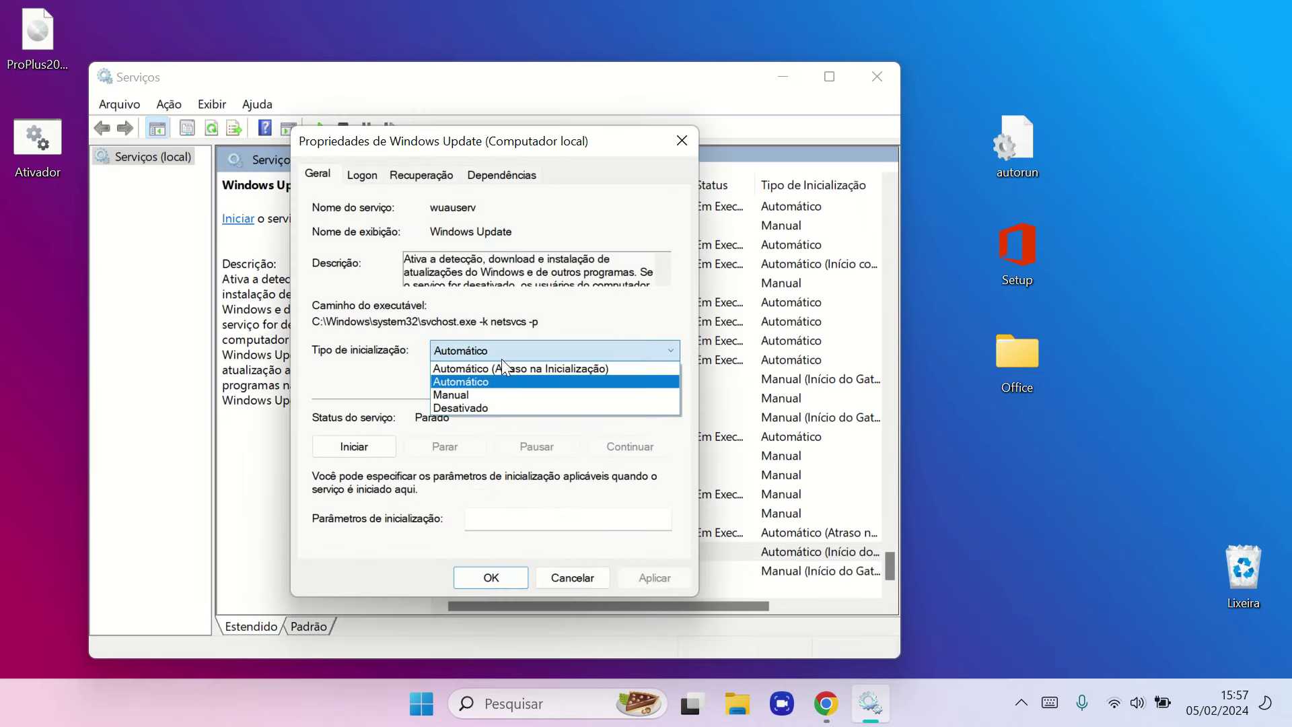
left_click(495, 406)
left_click(648, 576)
left_click(506, 579)
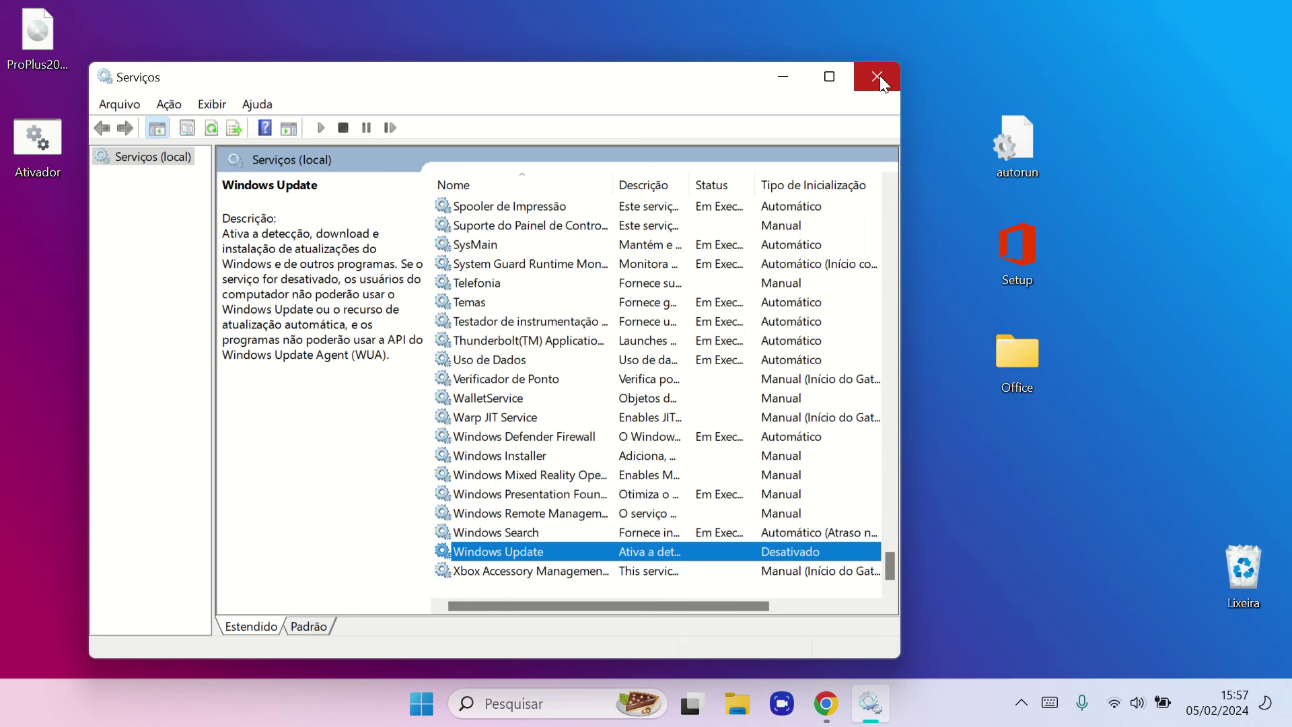
left_click(784, 74)
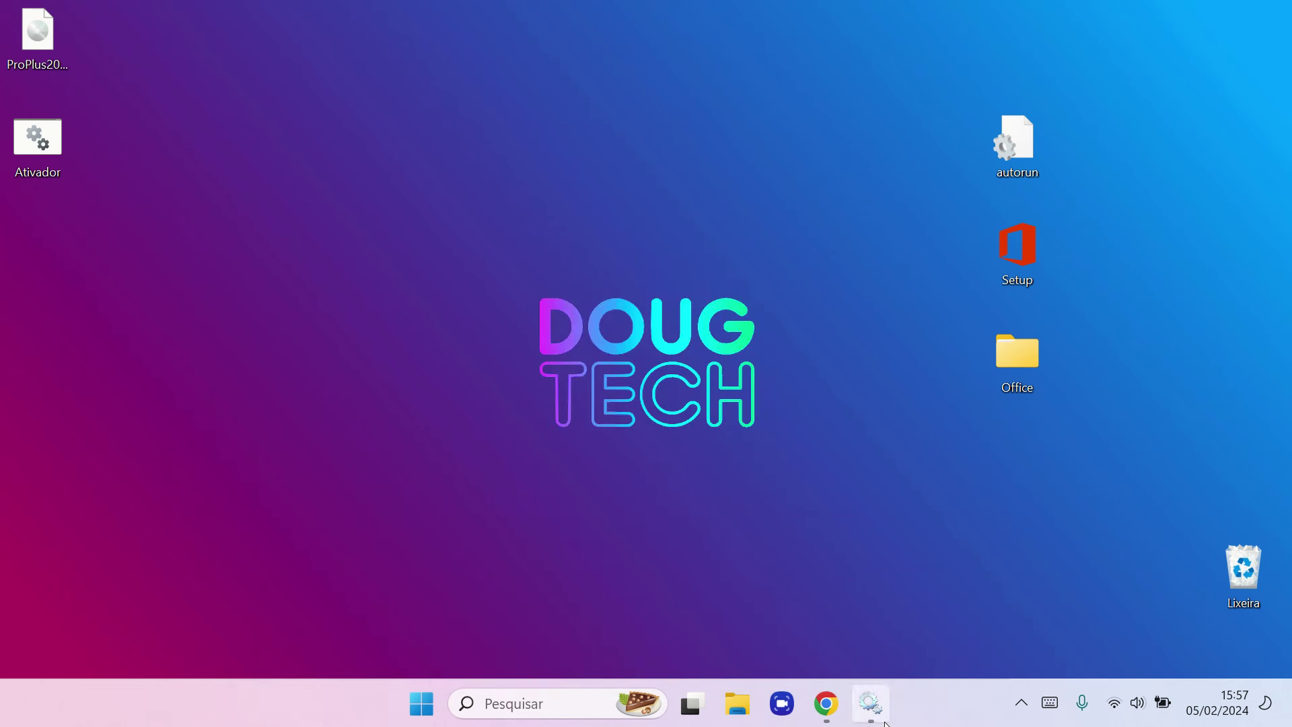
Reopen Serviços from the recent searches and find the Windows Update service to check its startup type
left_click(540, 704)
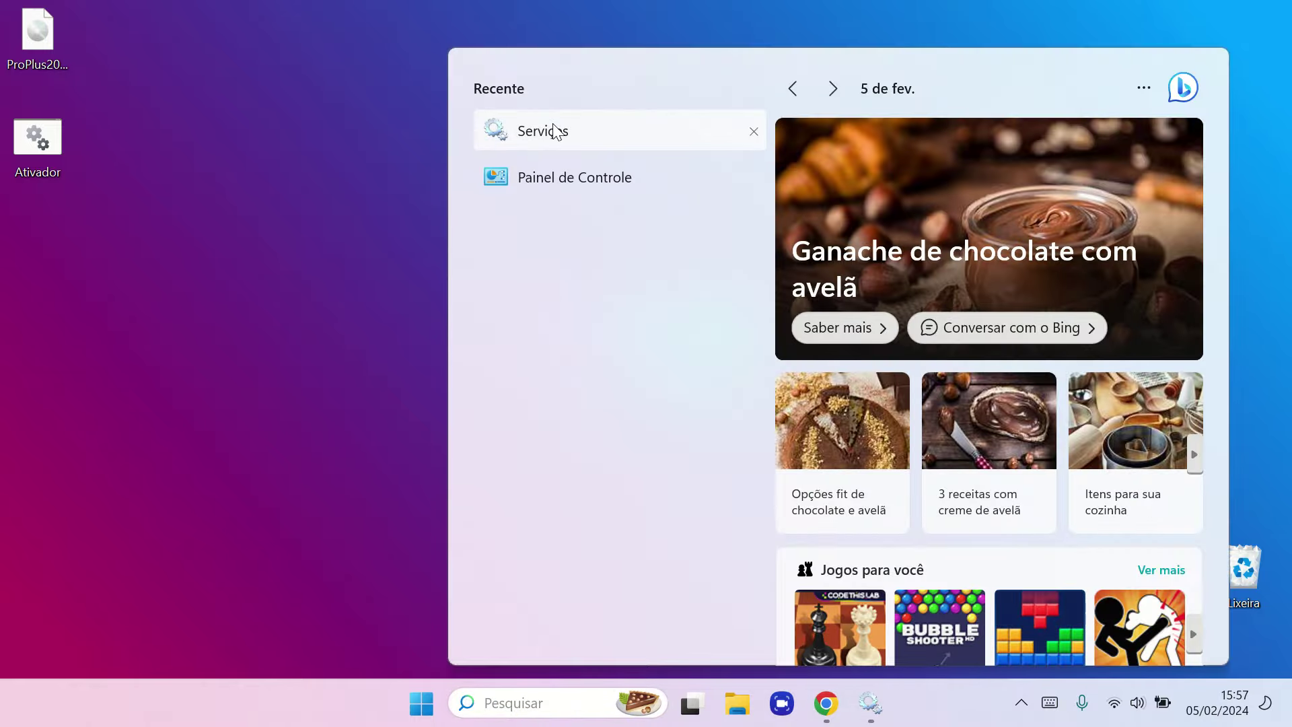
left_click(552, 128)
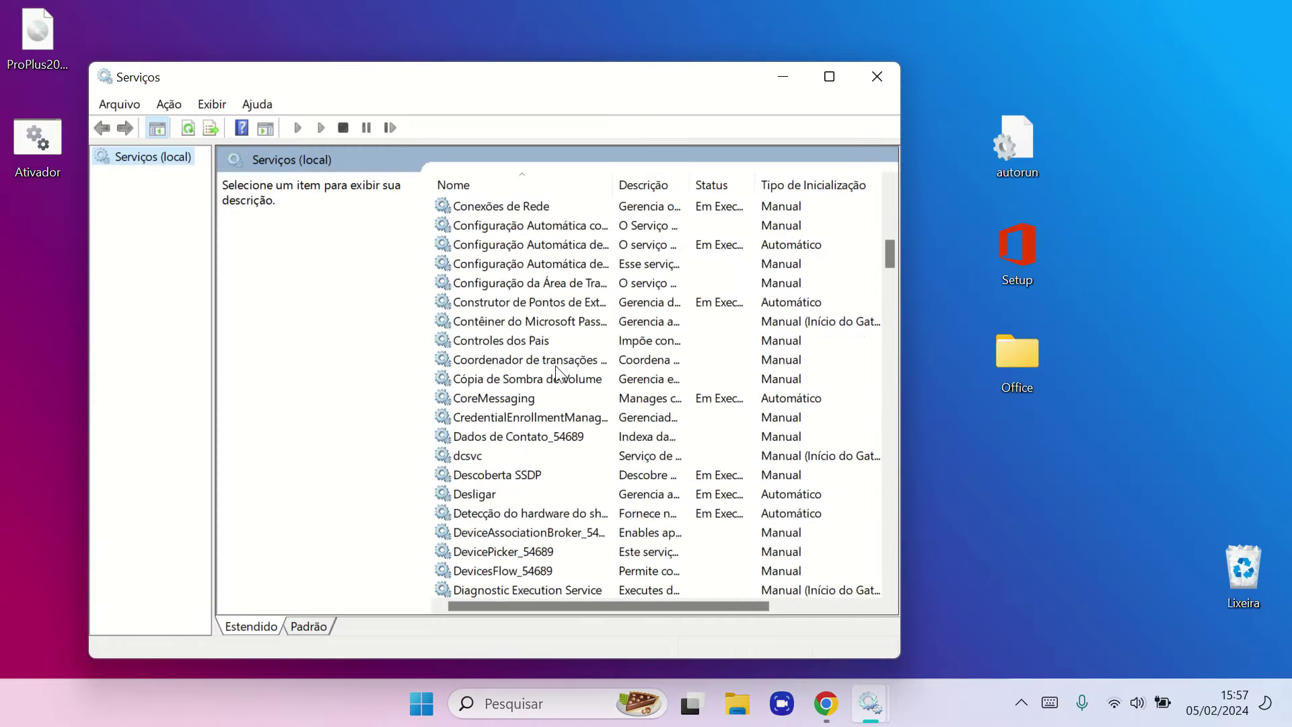
scroll(556, 372, "down", 20)
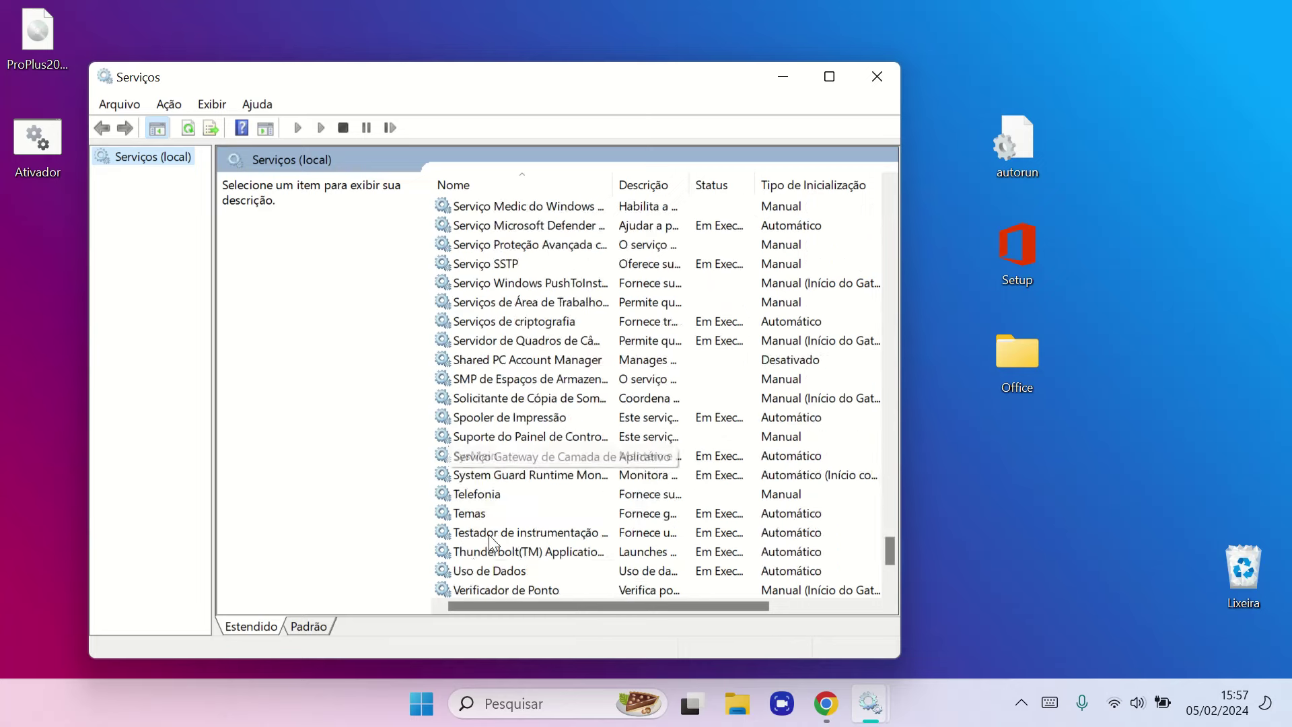
scroll(502, 569, "down", 4)
left_click(505, 551)
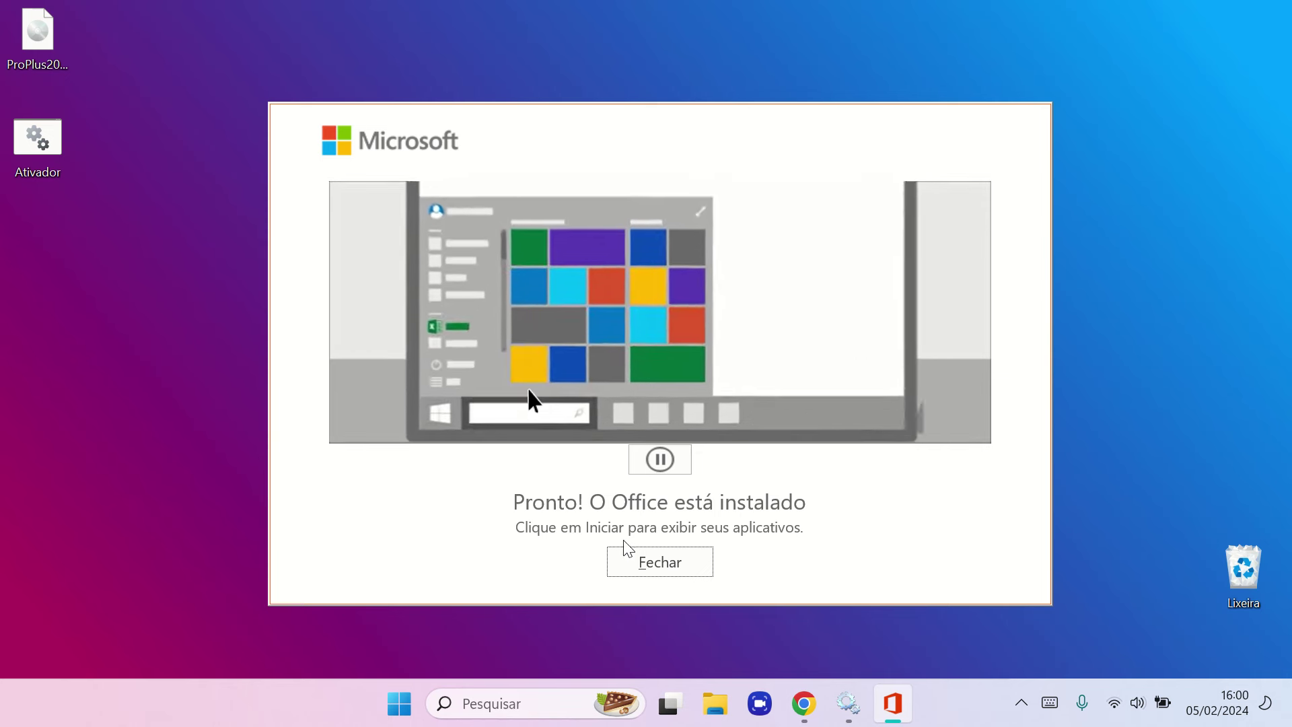
Close the Office installer's completion window and look through the list of all applications for the Office programs
left_click(672, 563)
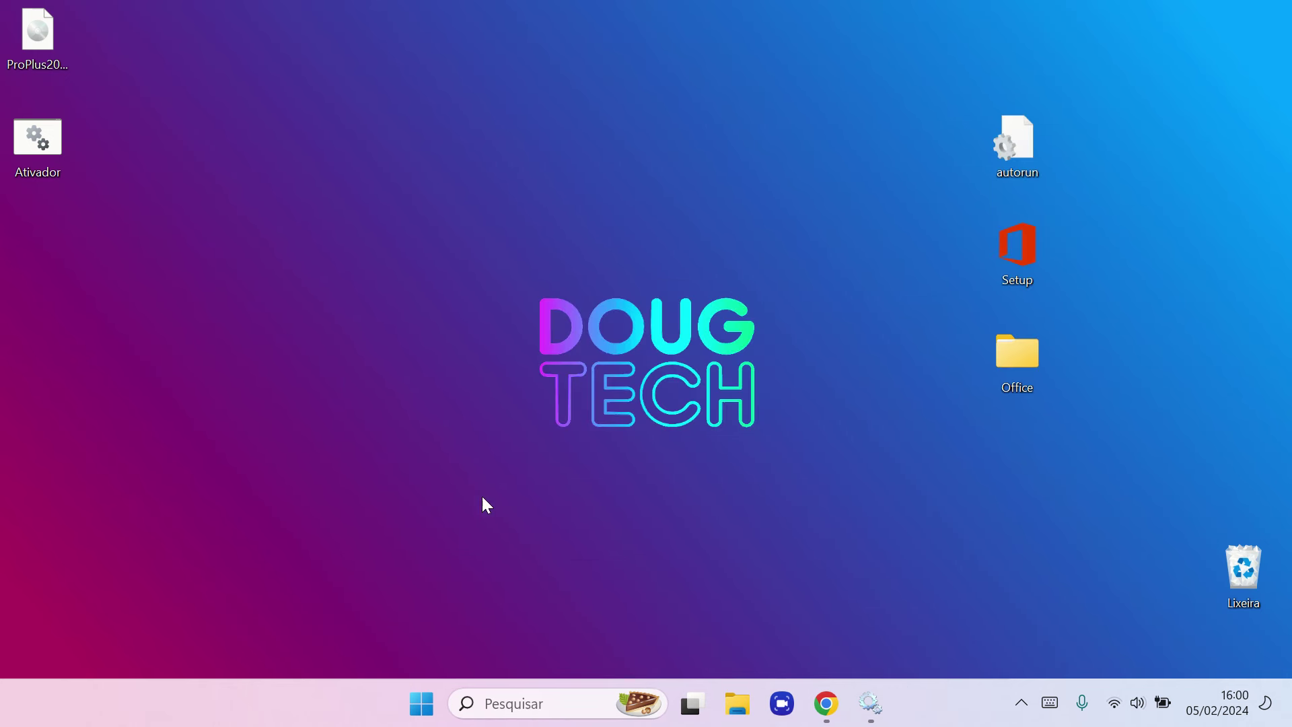
left_click(421, 703)
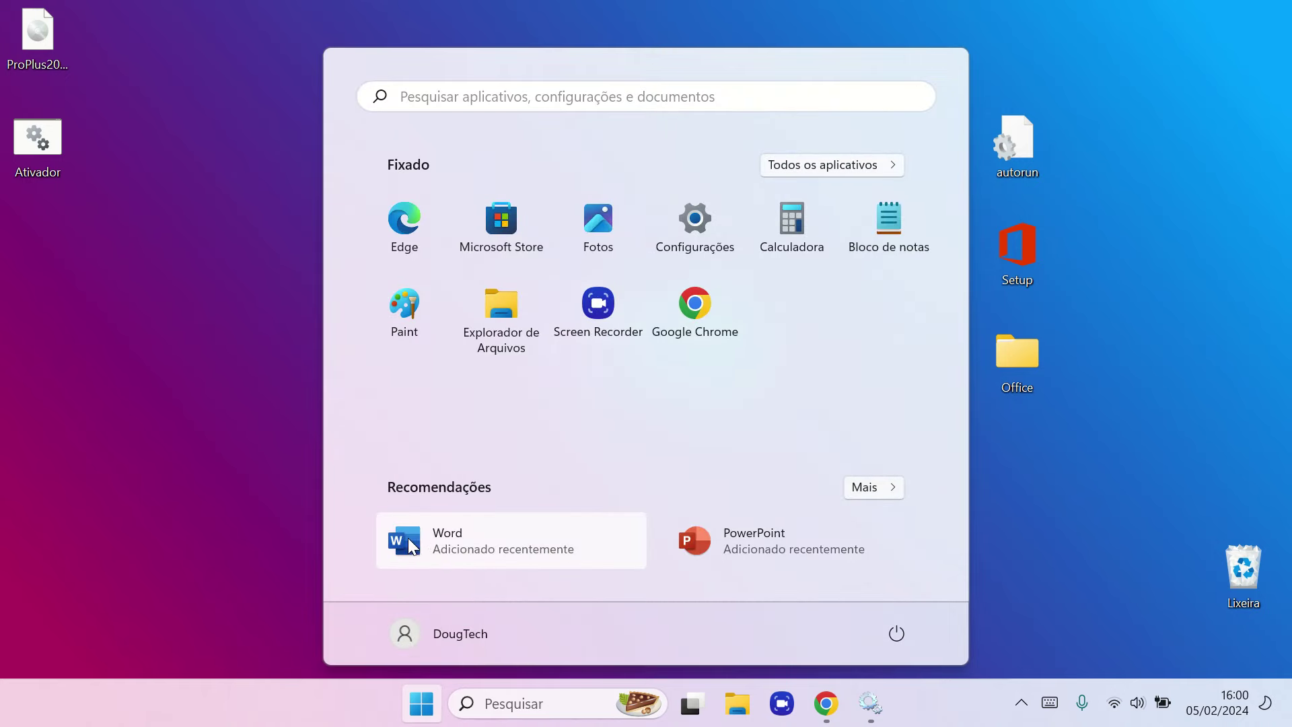
left_click(799, 166)
scroll(556, 355, "down", 2)
scroll(539, 316, "up", 2)
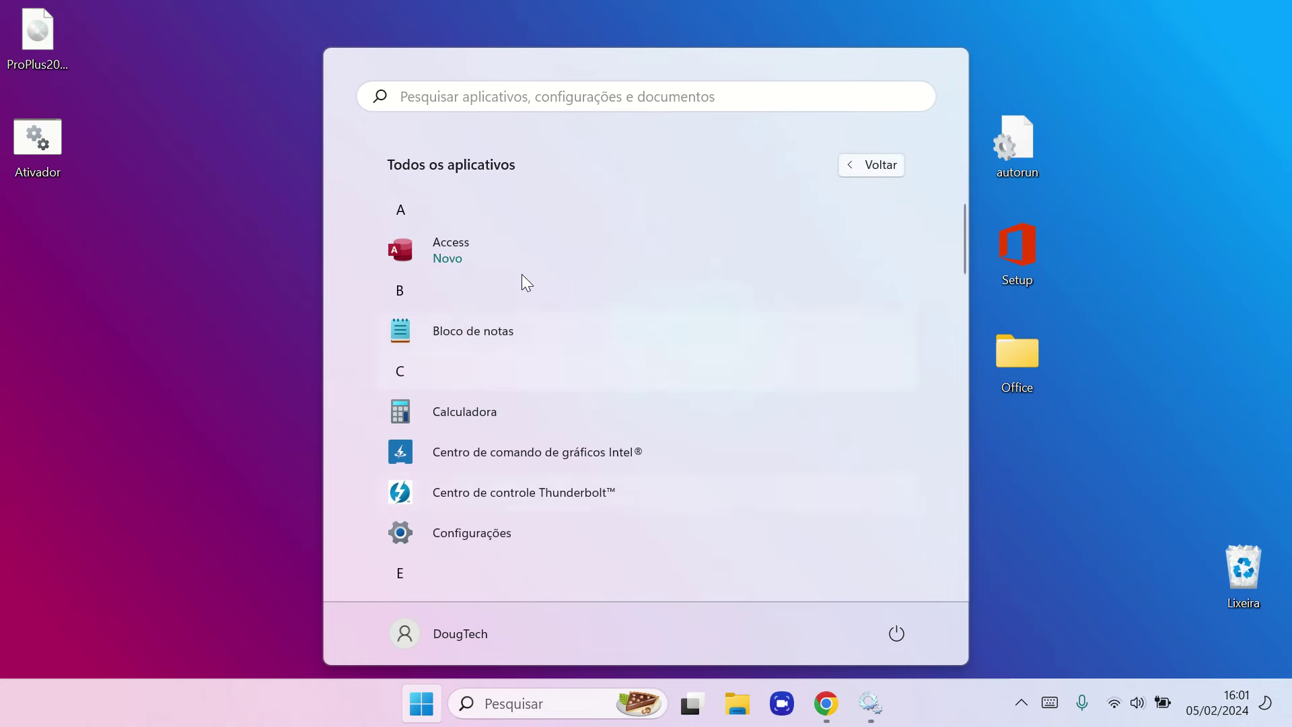
scroll(502, 269, "down", 5)
scroll(508, 431, "down", 6)
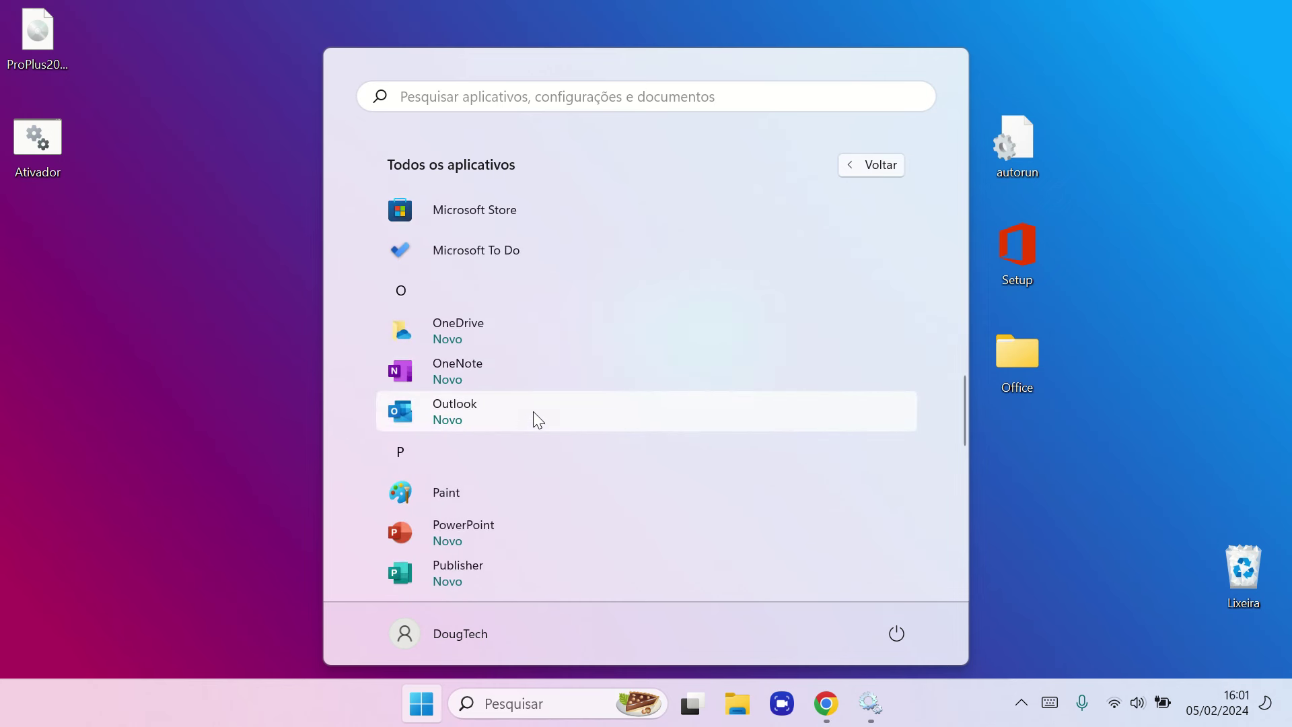
scroll(511, 417, "down", 1)
scroll(551, 471, "down", 8)
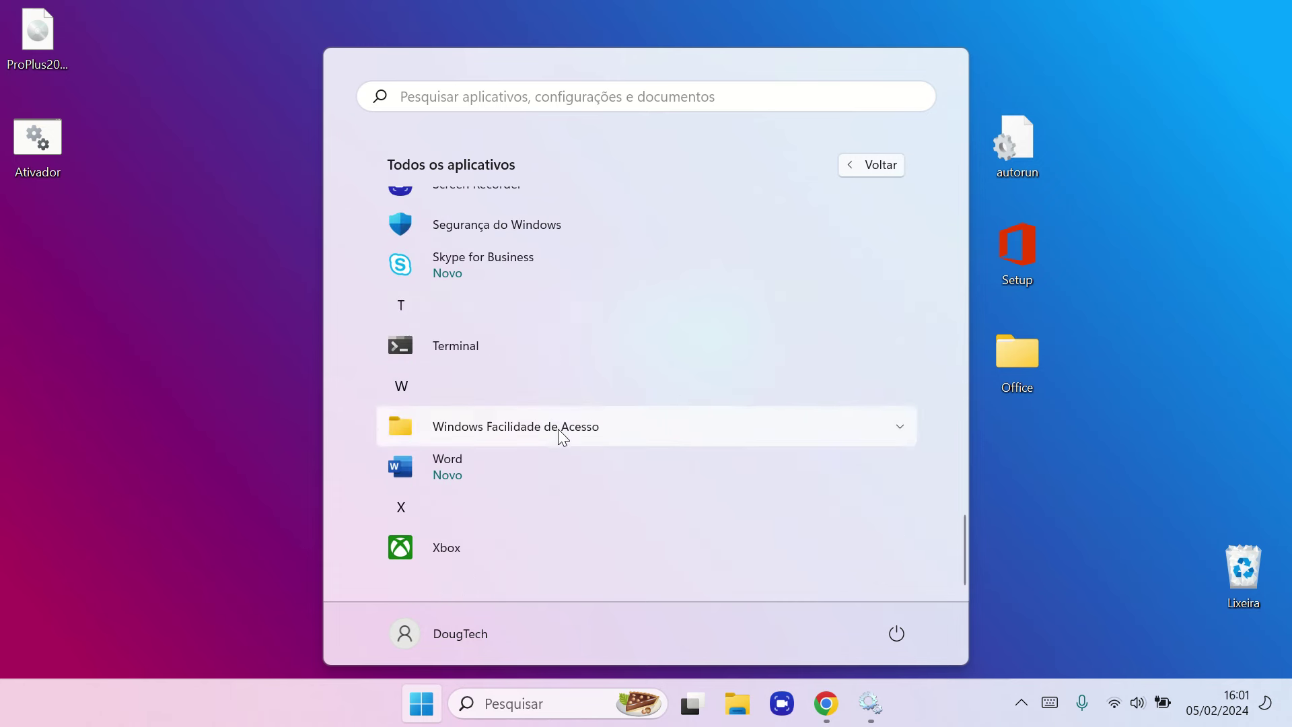
left_click(216, 277)
Run the Ativador script as administrator with option 4, KMS for Office 2010/2013/2016/2019/365, and close its window when it finishes
left_click(34, 145)
right_click(41, 136)
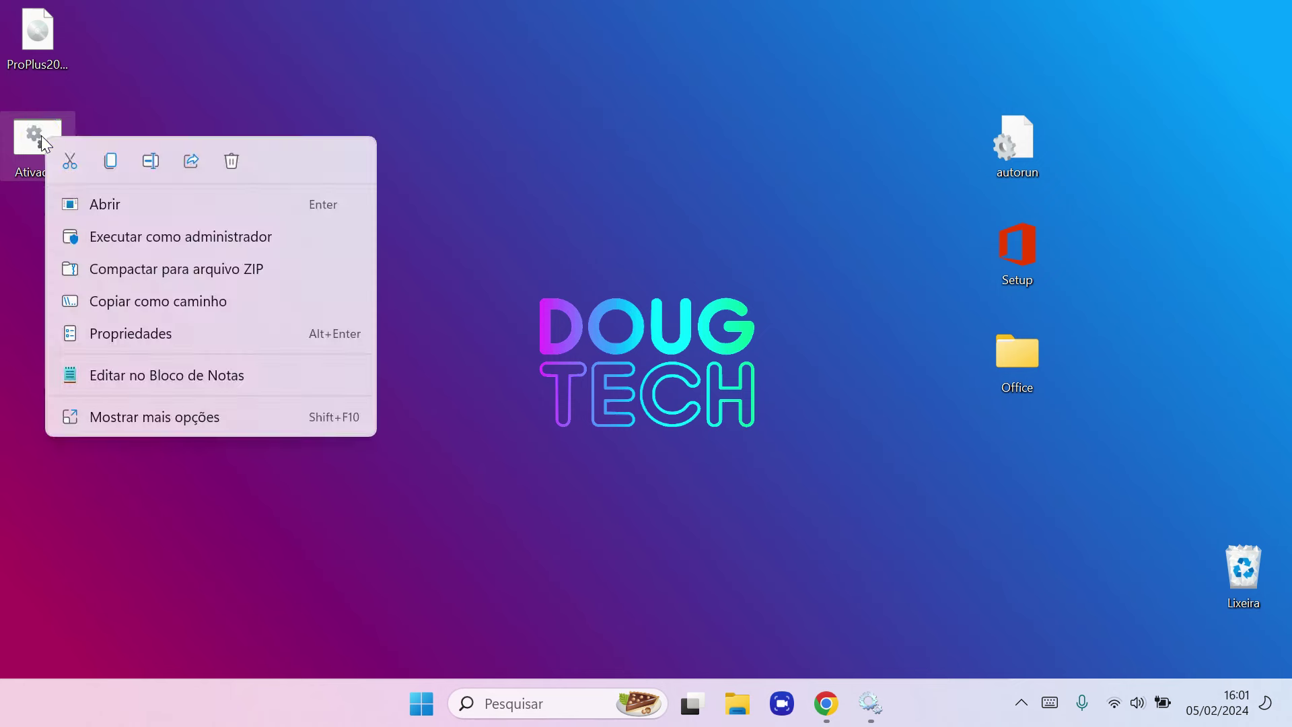
left_click(136, 232)
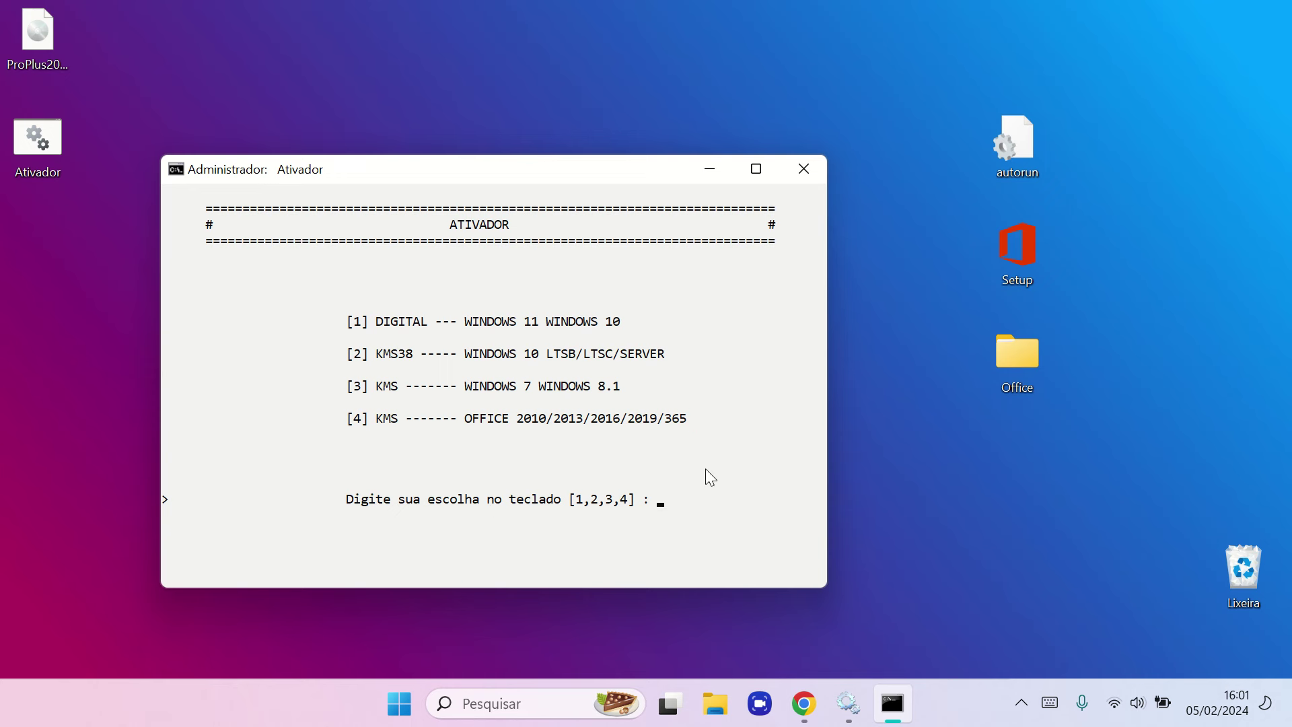
key("4")
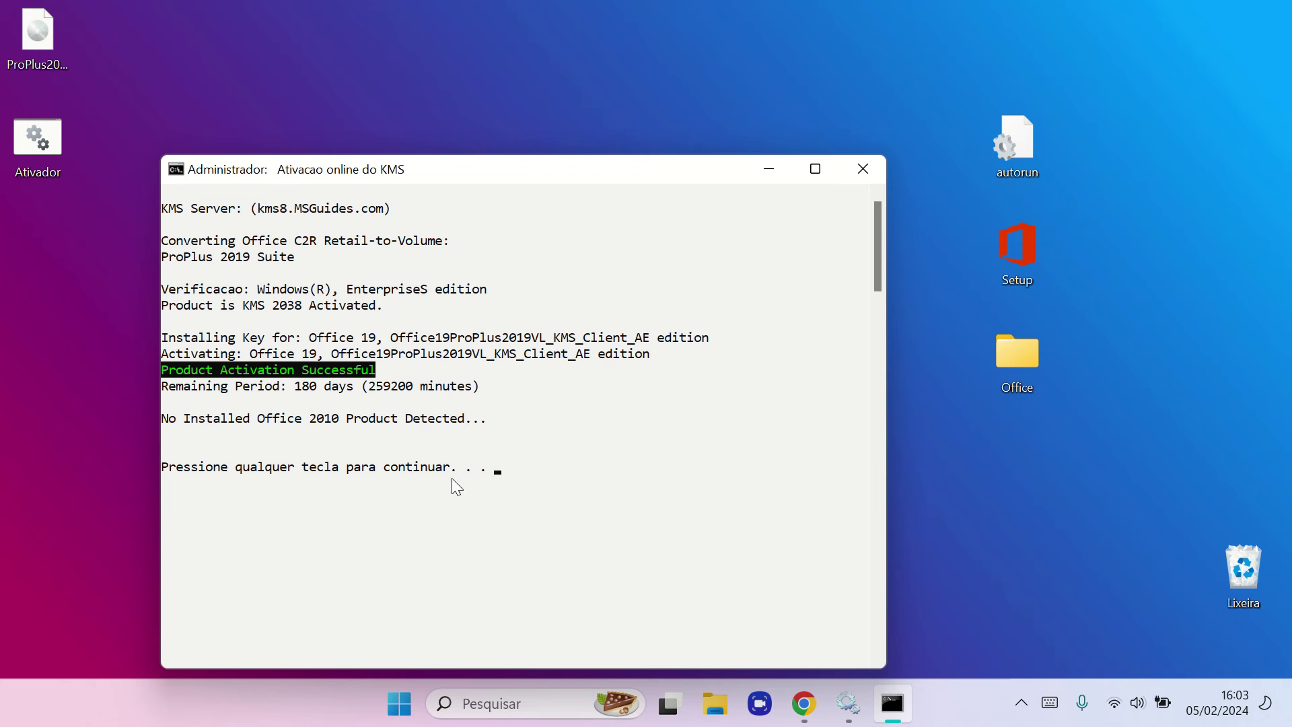
key("Return")
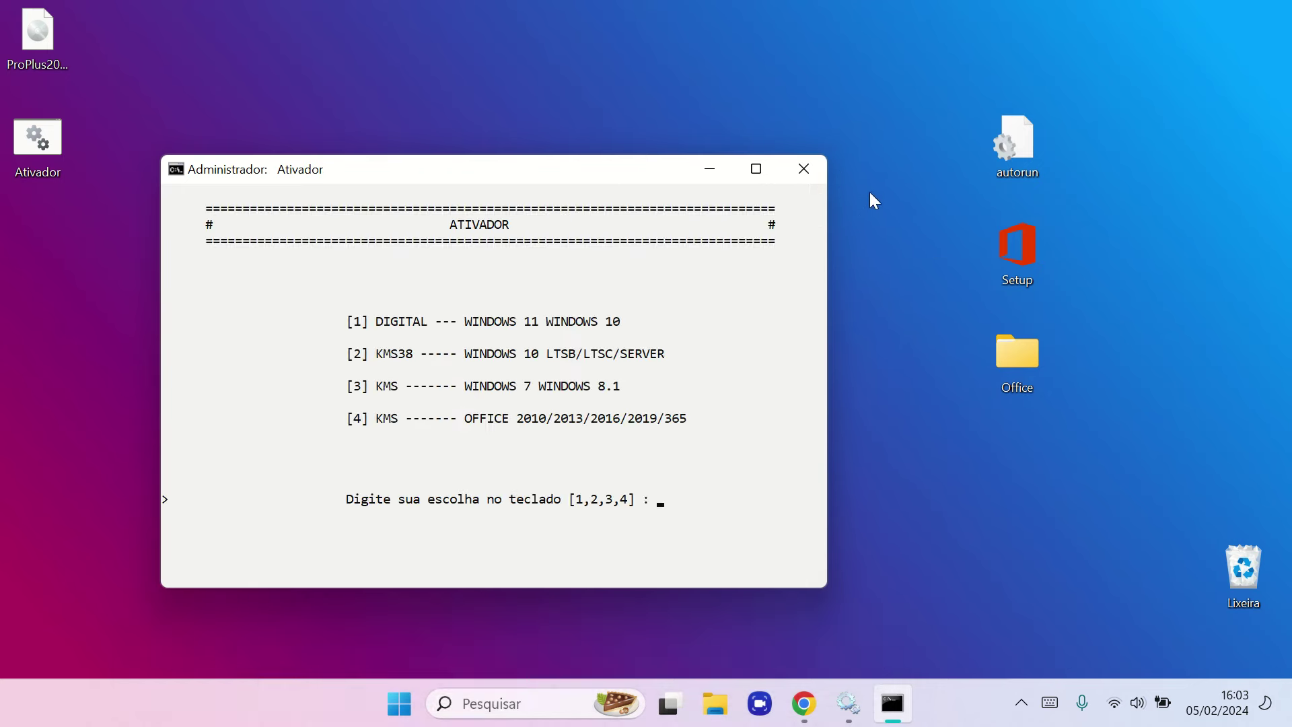
left_click(809, 173)
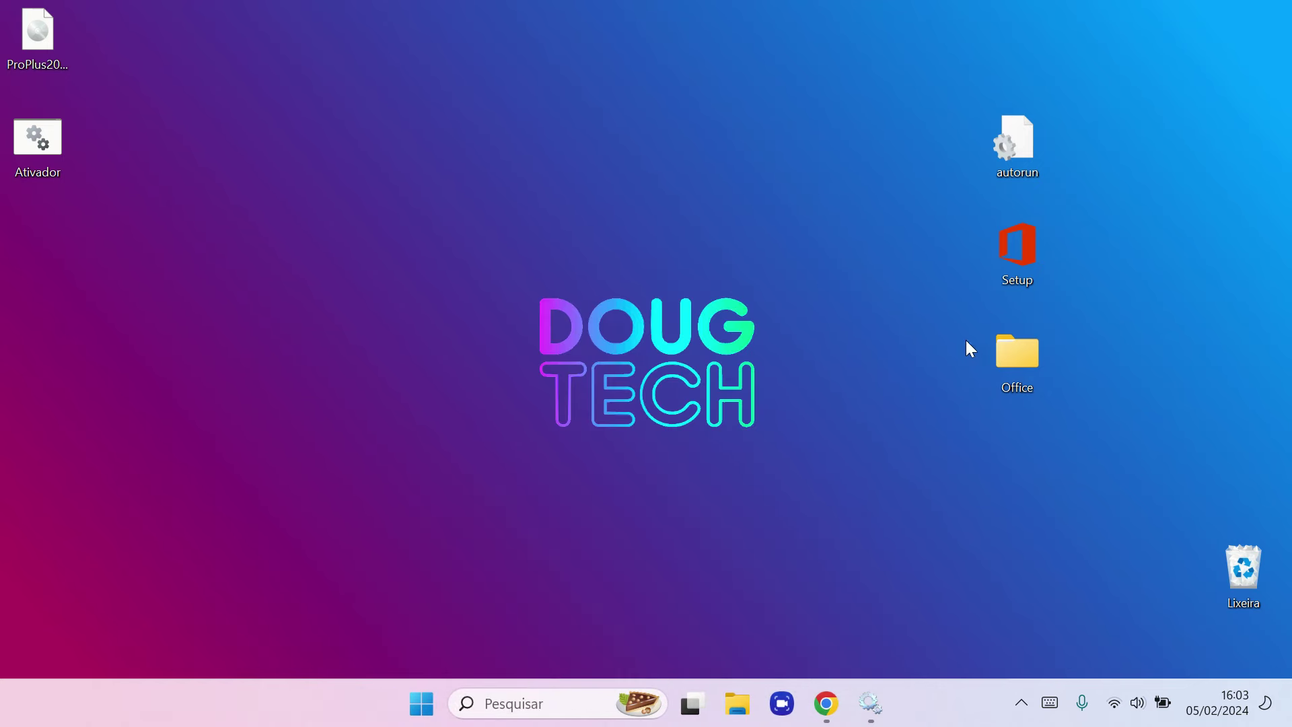
Launch Word, accept the Office licence agreement and dismiss the privacy notice
left_click(422, 703)
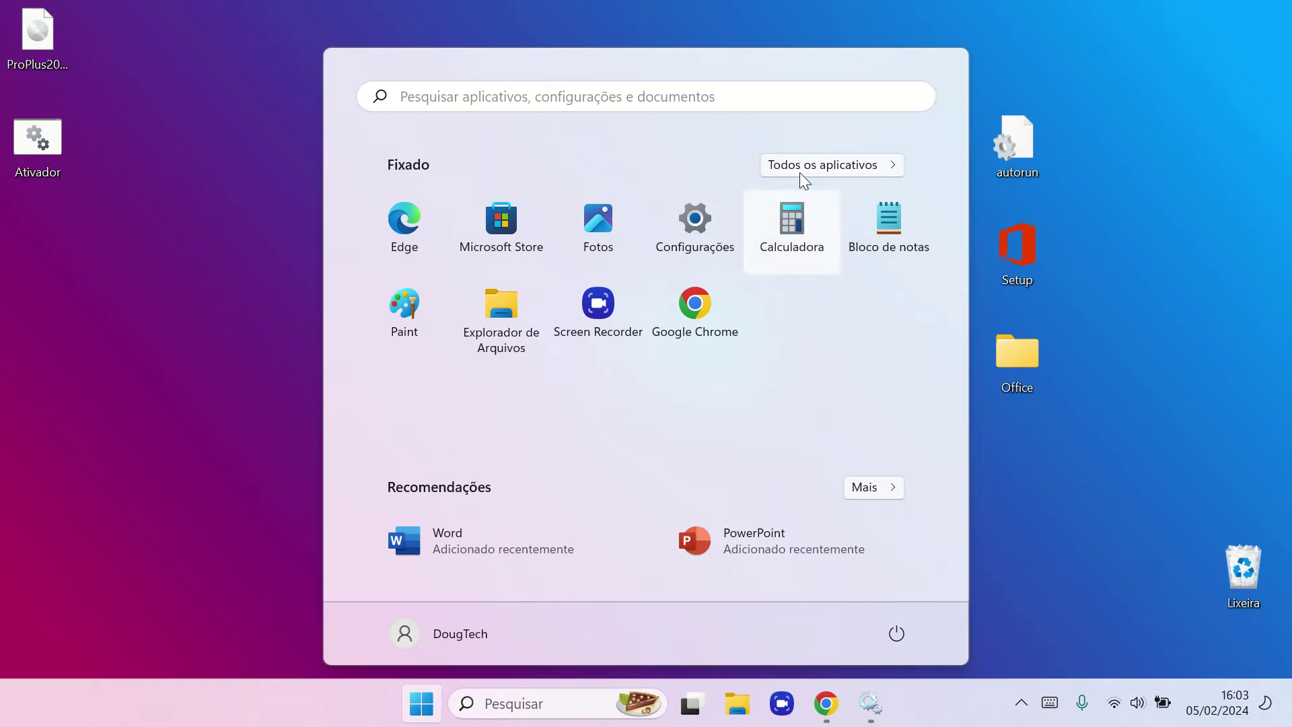
left_click(417, 541)
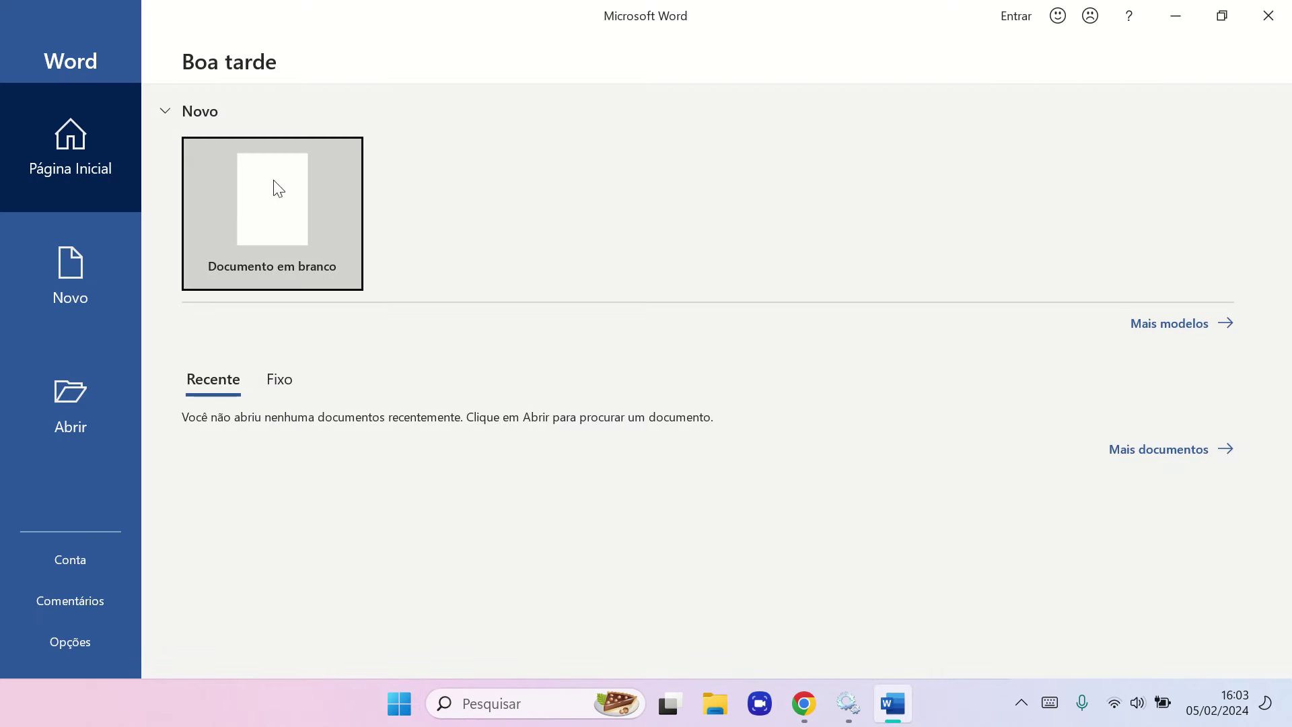
left_click(82, 399)
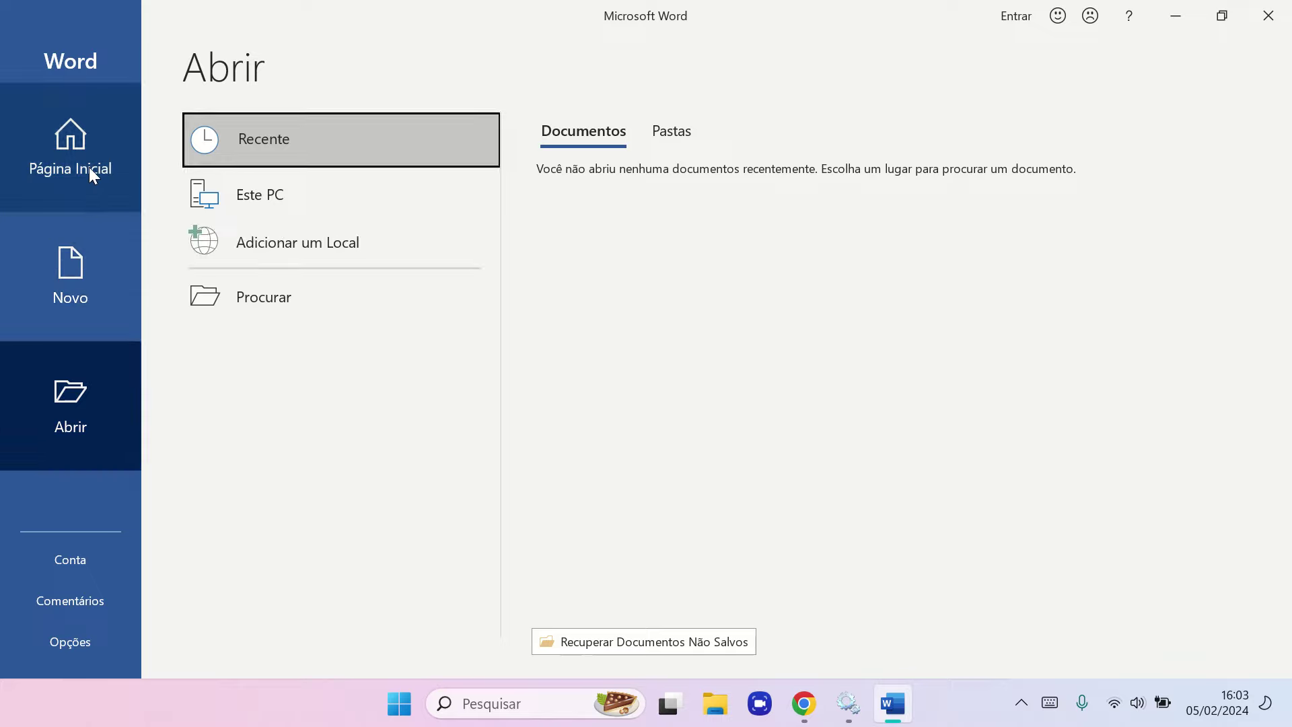
left_click(90, 170)
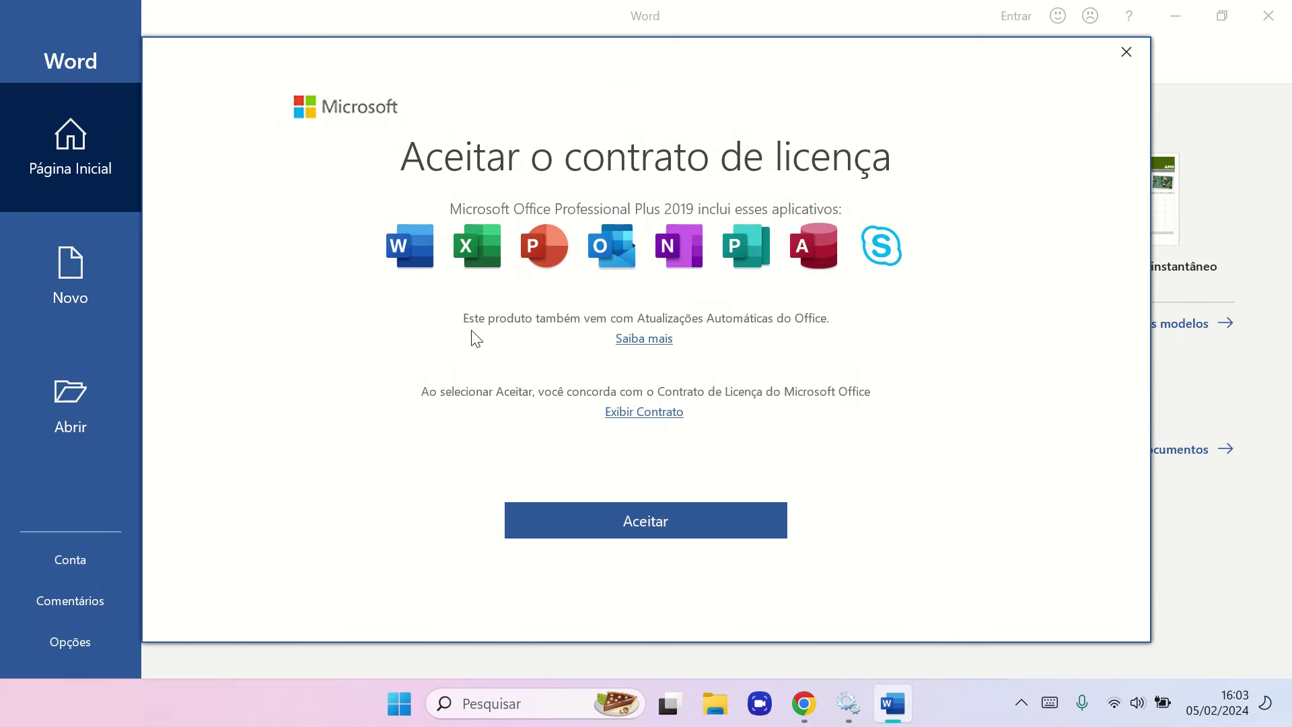
left_click(654, 522)
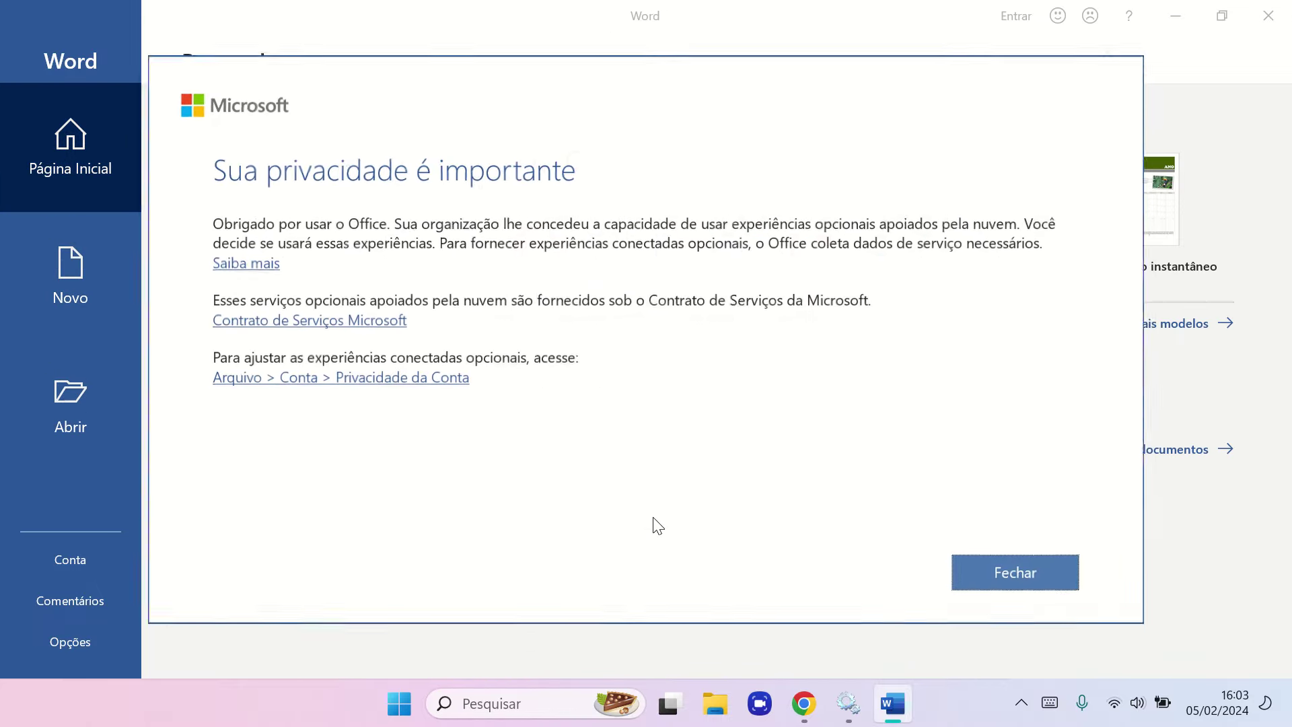
left_click(1007, 579)
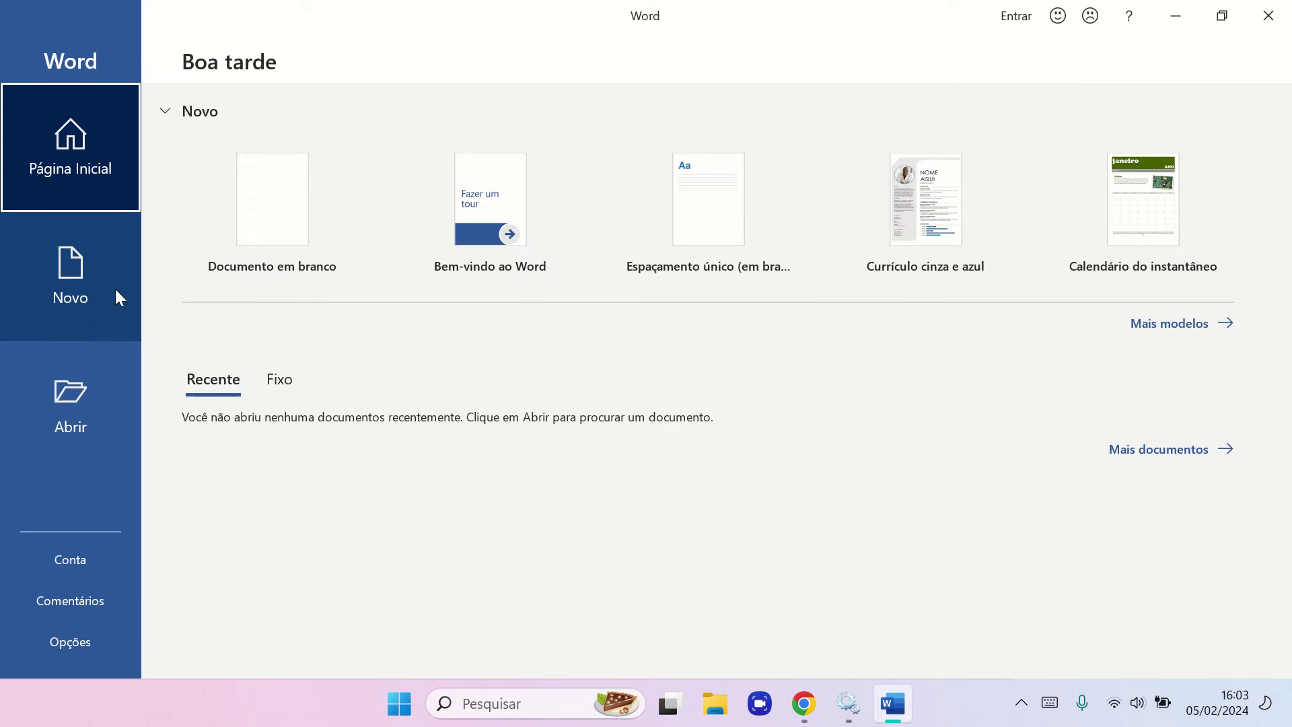
Create a blank document from the Word start page
left_click(74, 286)
left_click(73, 180)
left_click(285, 212)
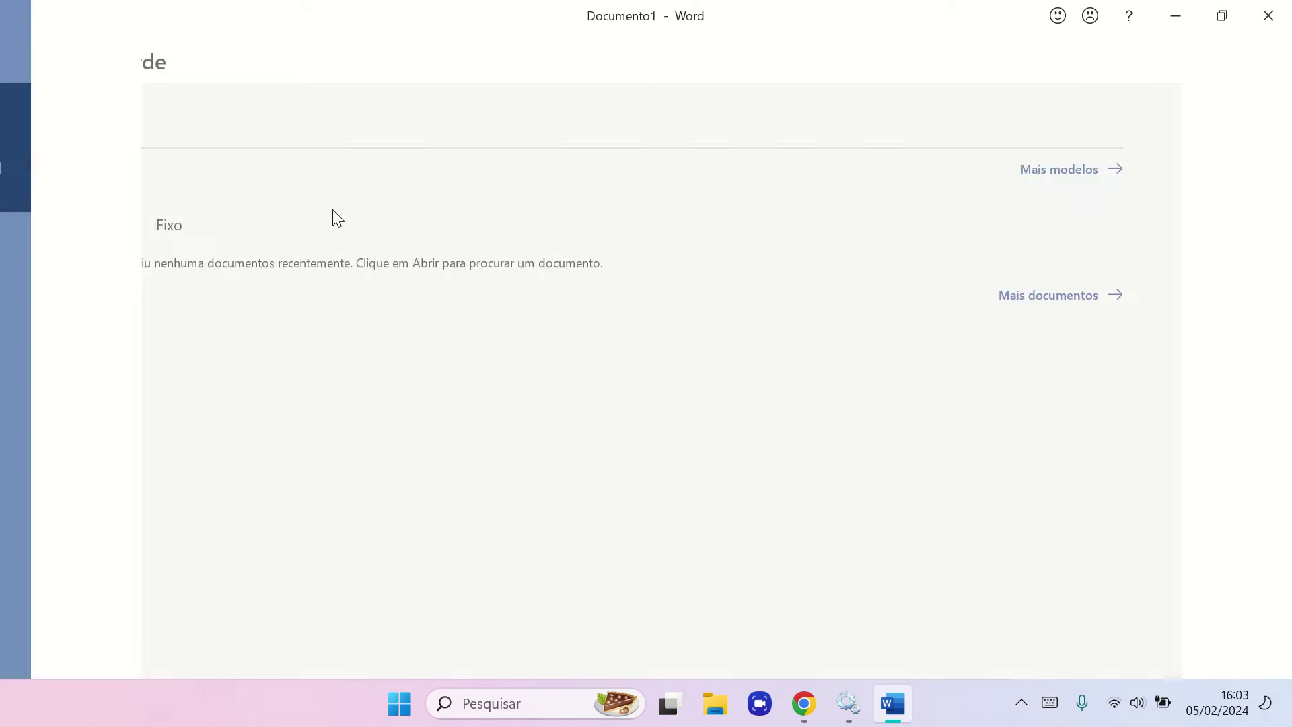
Test editing by entering "dfsdgdfhdgf" in the blank document and erasing it
type("dfsdgdfhdgfg")
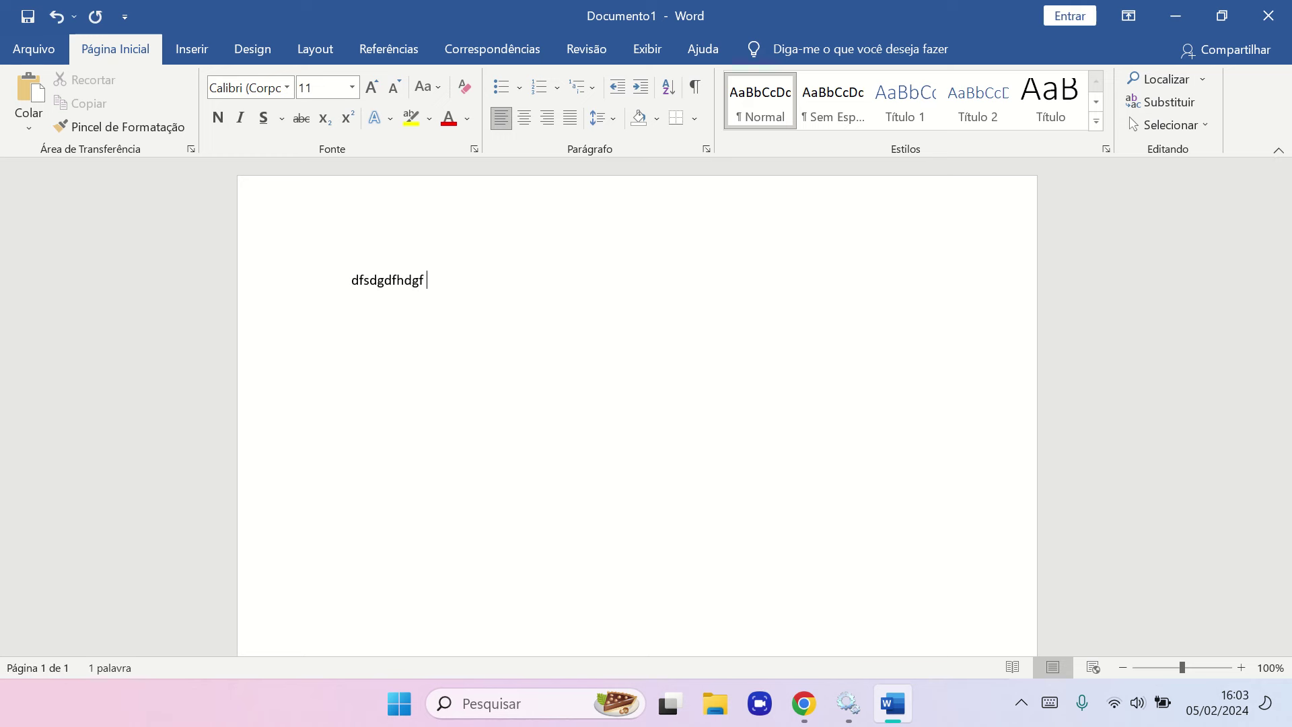
key("BackSpace")
key("BackSpace")
key("BackSpace")
key("BackSpace")
key("BackSpace")
key("BackSpace")
key("BackSpace")
key("BackSpace")
key("BackSpace")
key("BackSpace")
key("BackSpace")
key("BackSpace")
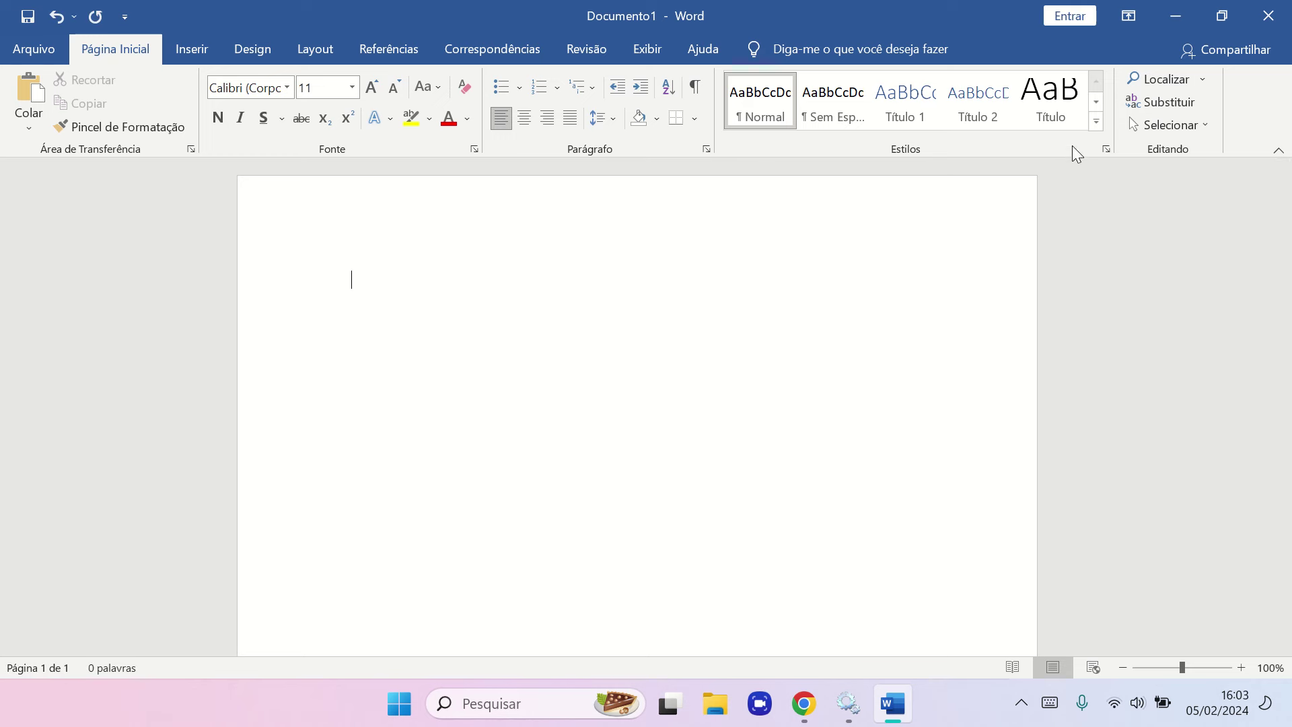